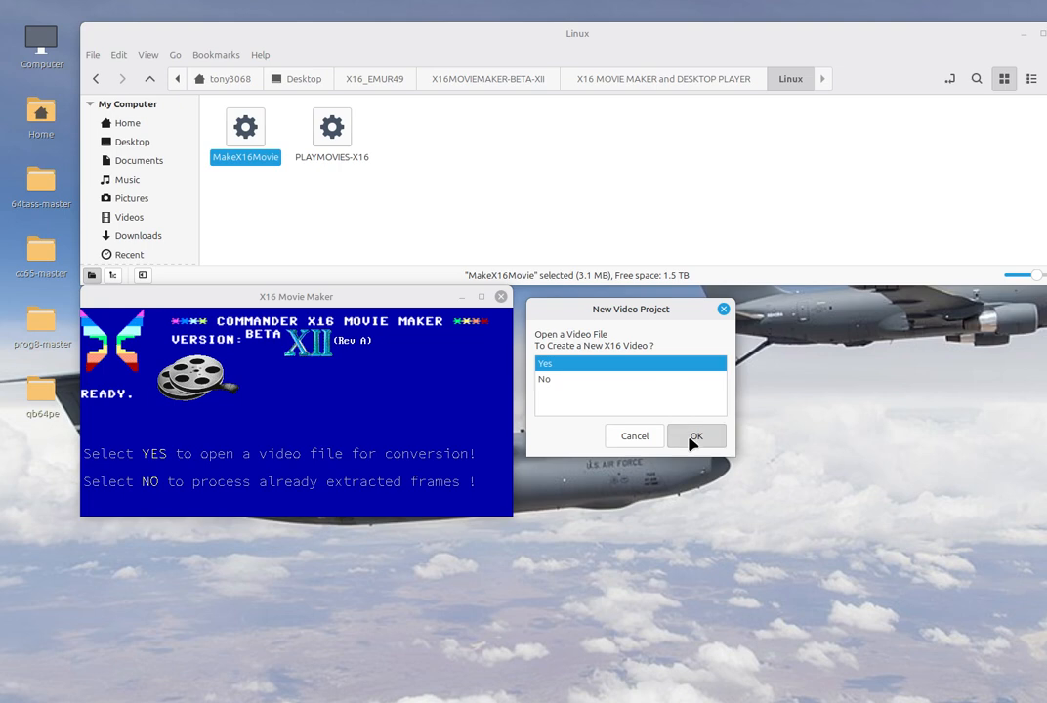
Start a new video project from a video file and pick "Lindsey Stirling - Shadows (Official Music Video).mp4" in Downloads
left_click(330, 195)
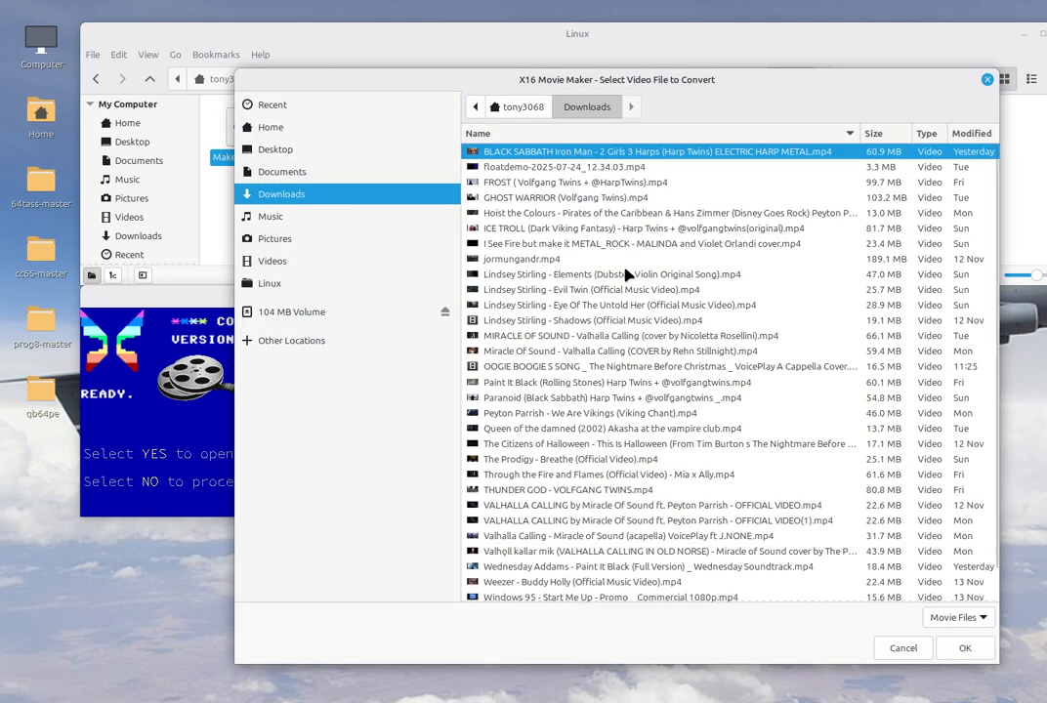
left_click(617, 322)
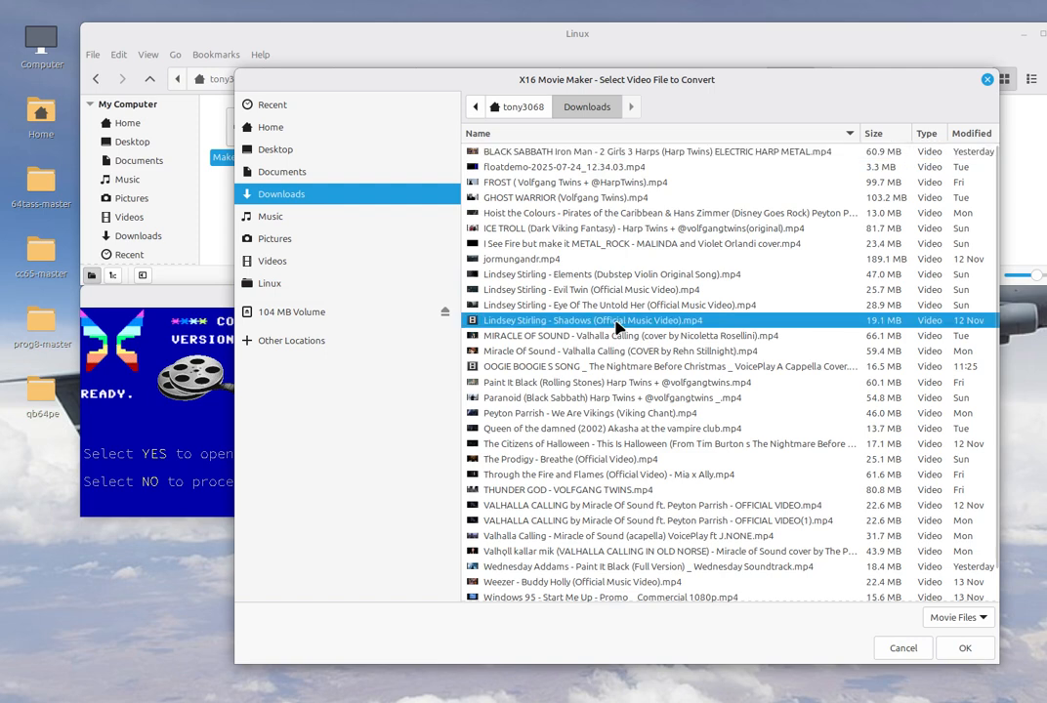
left_click(965, 650)
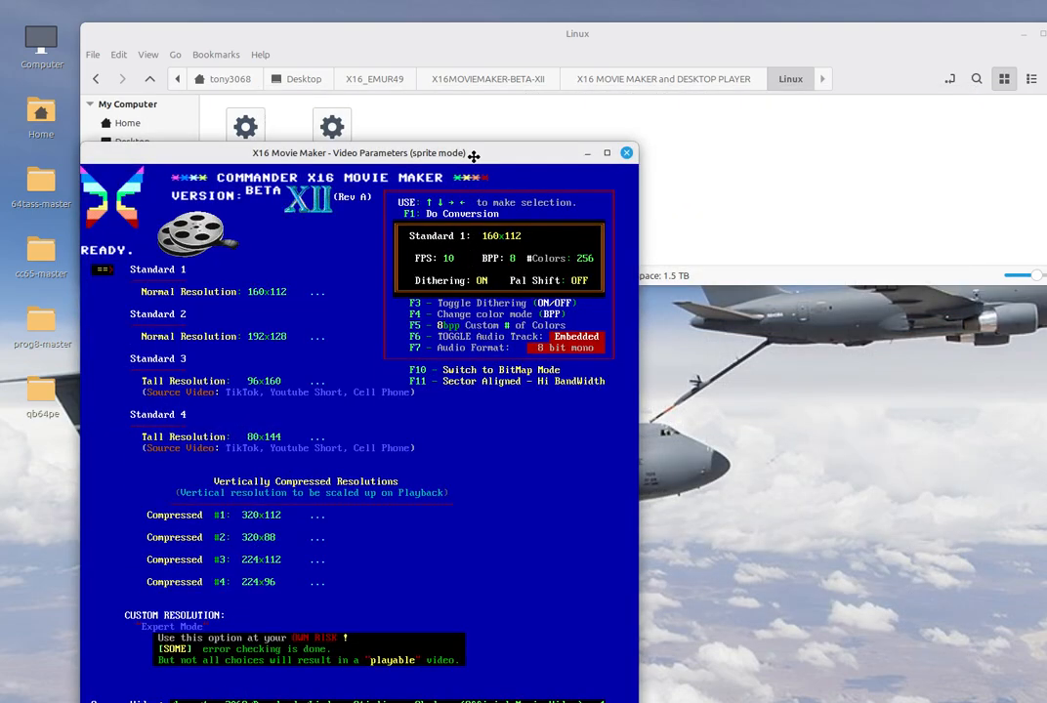
Try cycling the crop/pad option through Crop and Letterbox, answering No to letterboxing
left_click_drag(474, 156, 560, 66)
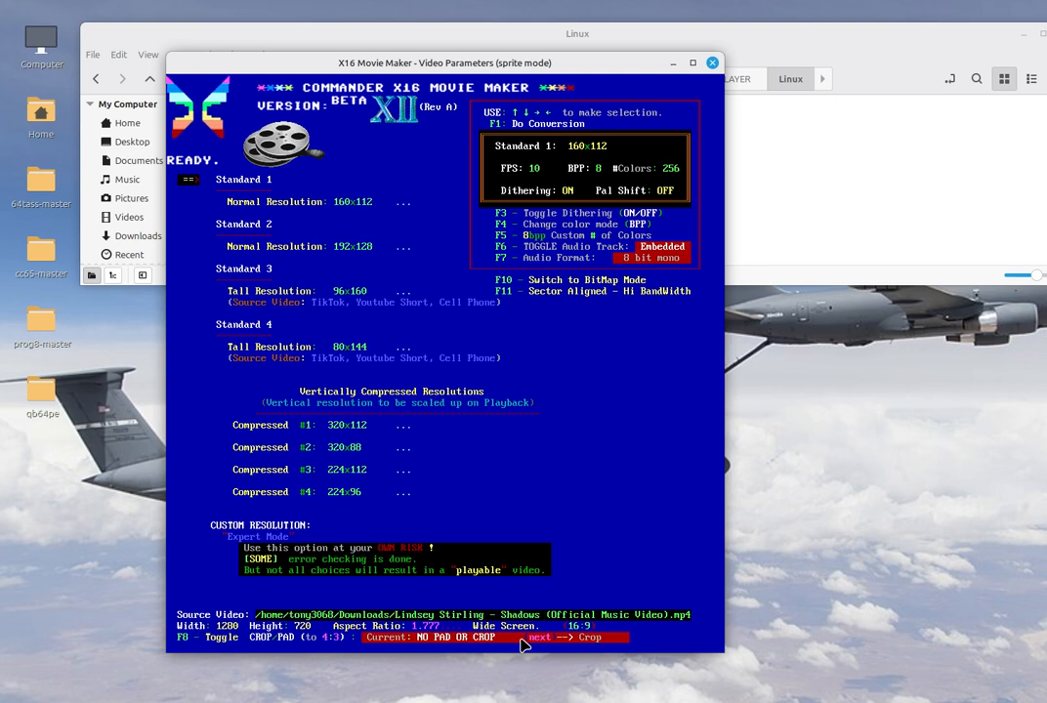
key("F8")
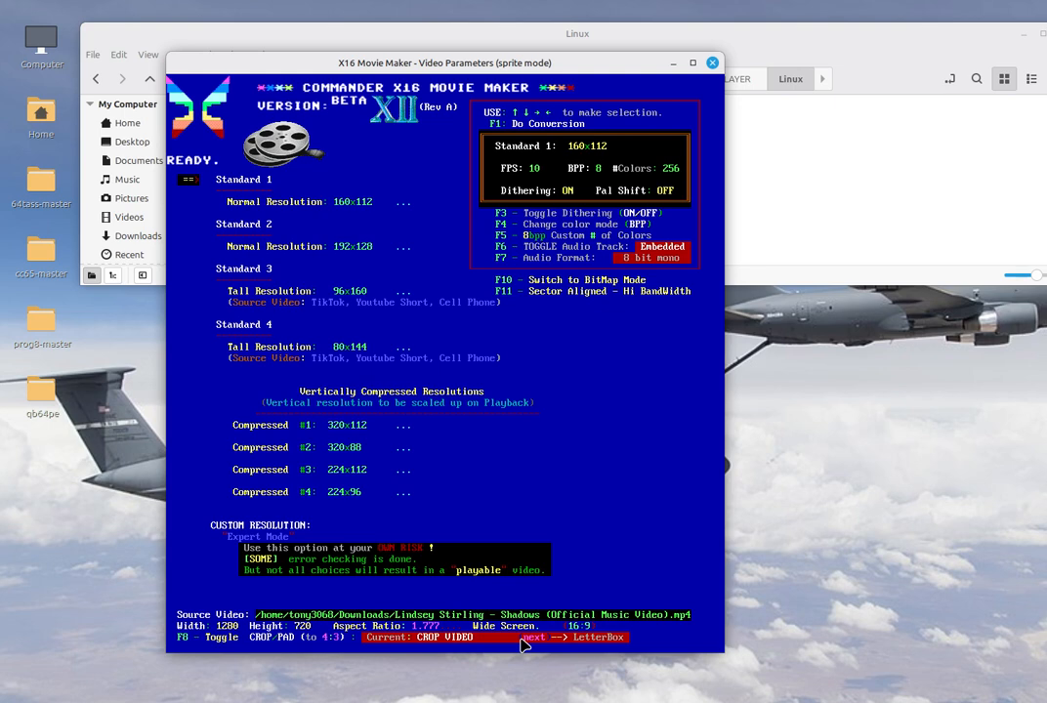
key("F8")
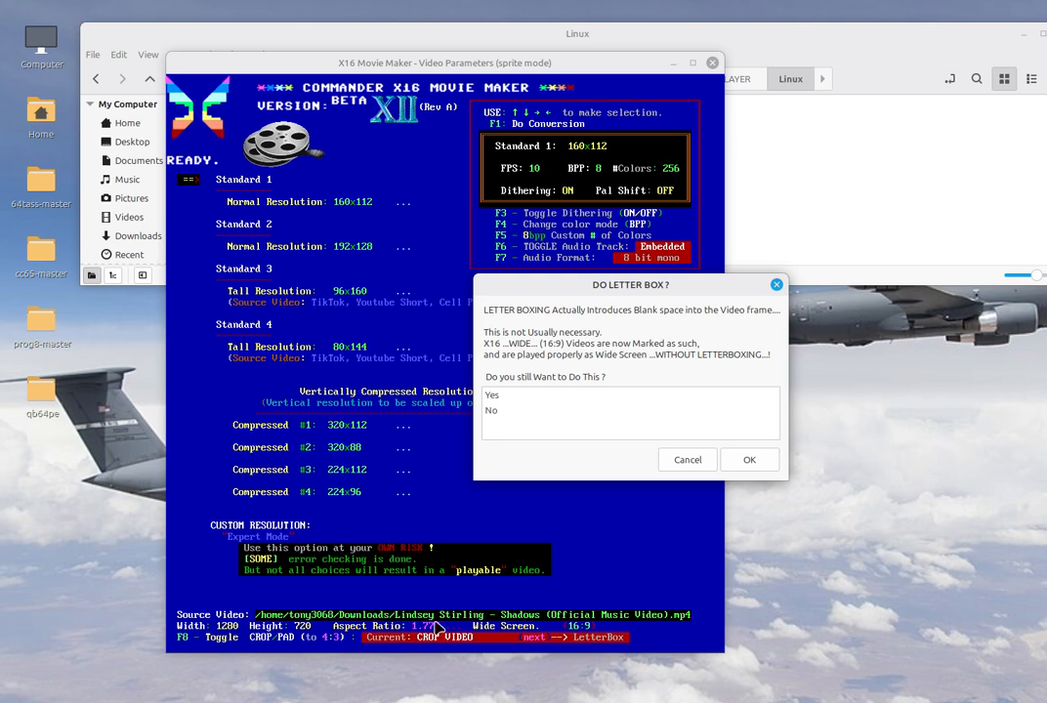
left_click(508, 415)
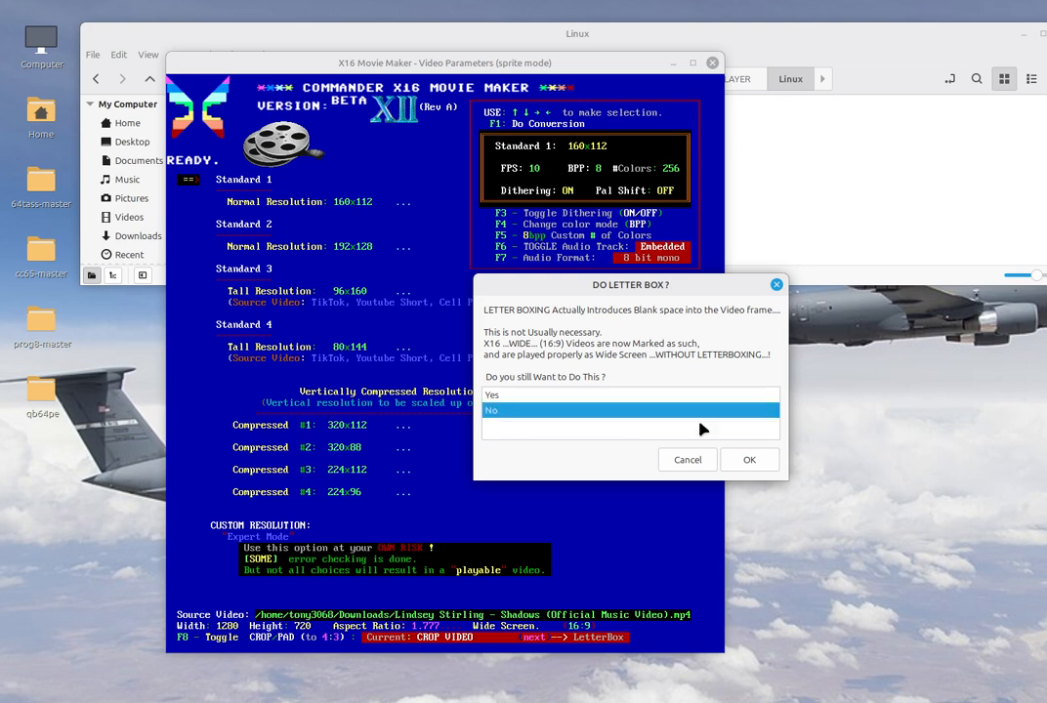
left_click(748, 460)
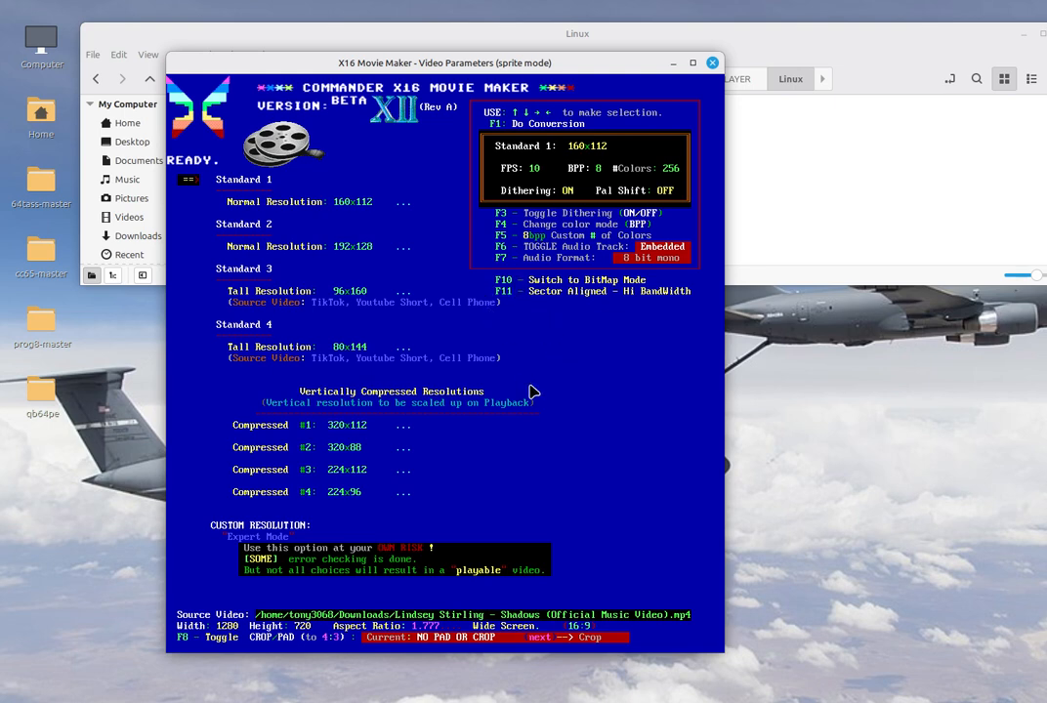
Switch the video parameters to bitmap mode and cycle the colour mode to 2 BPP
key("F10")
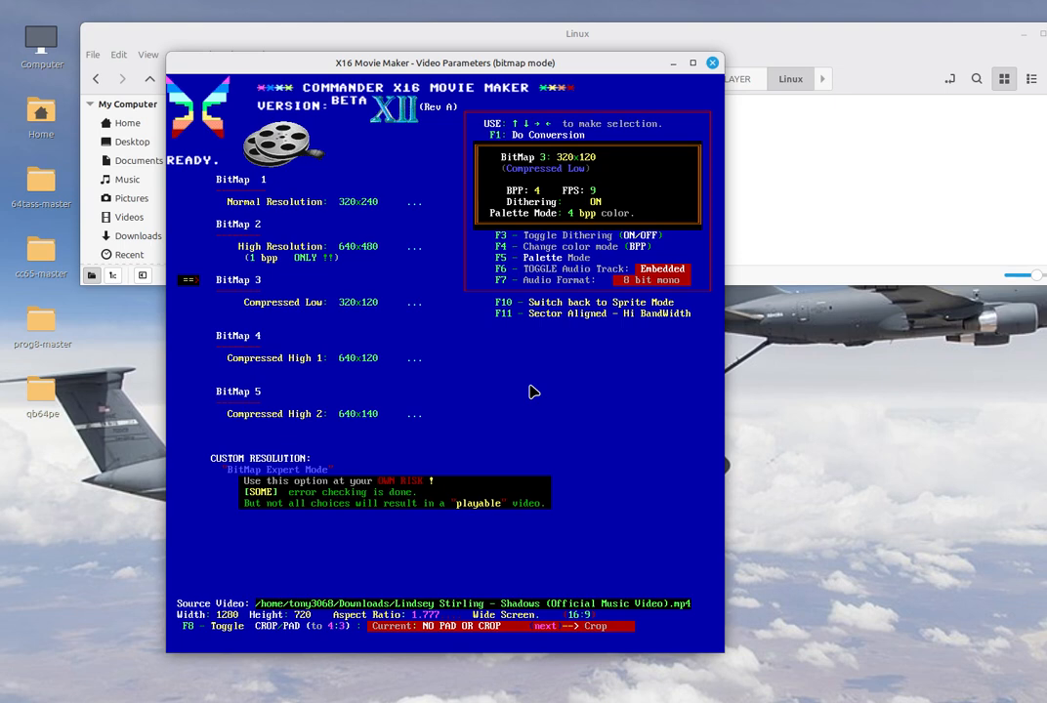
key("F4")
key("F4")
key("F4")
key("F4")
key("F4")
Set the palette mode to Amber and toggle dithering off and back on
key("F5")
key("F5")
key("F5")
key("F3")
key("F3")
Open the audio format option and enable the experimental extended audio parameters
key("F7")
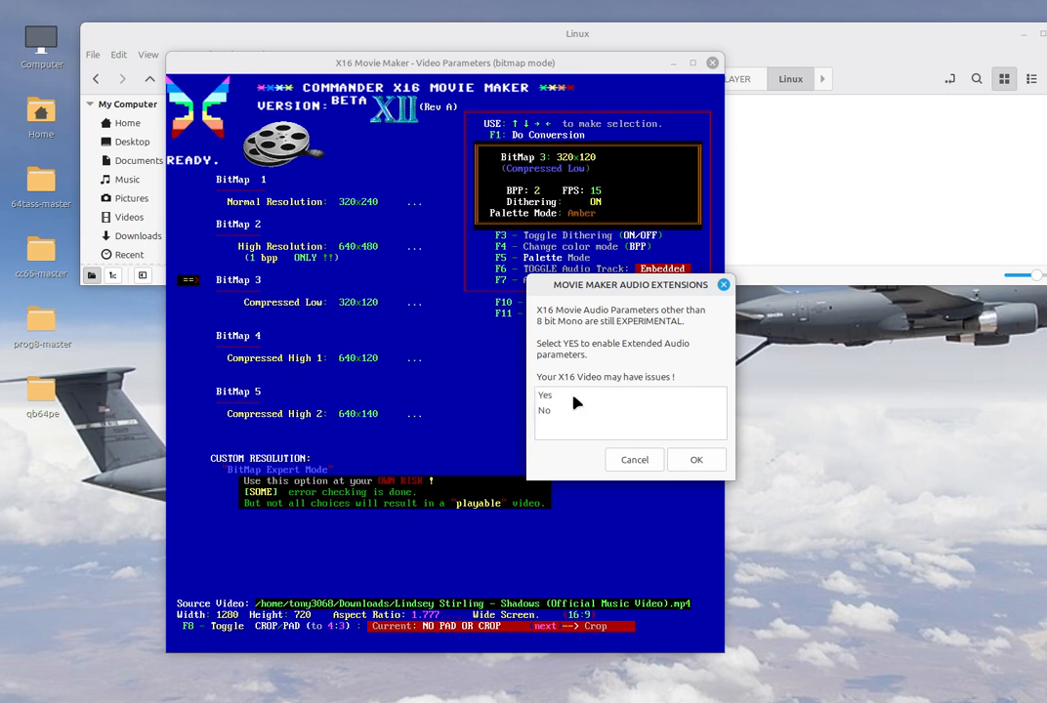
left_click(578, 398)
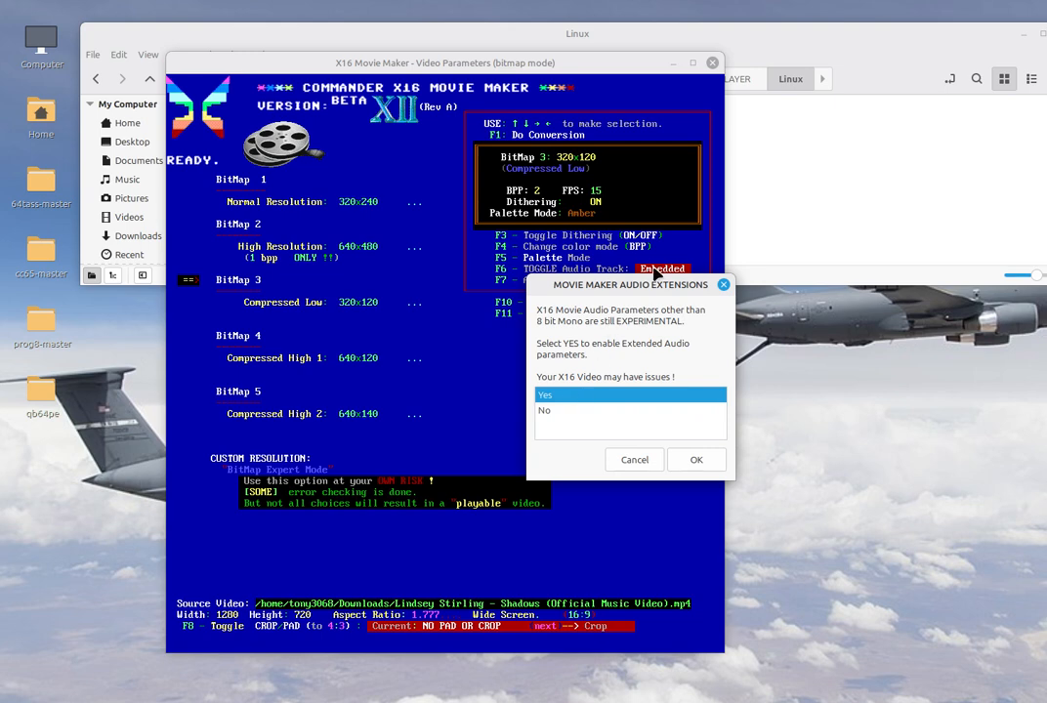
left_click_drag(644, 281, 479, 230)
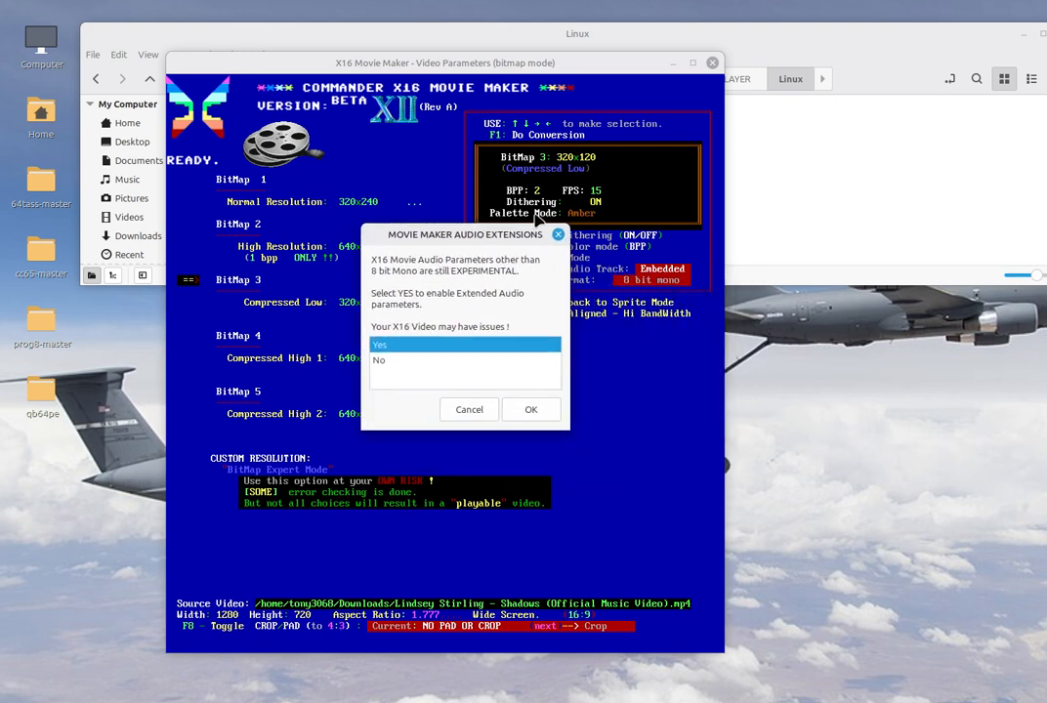
left_click(531, 410)
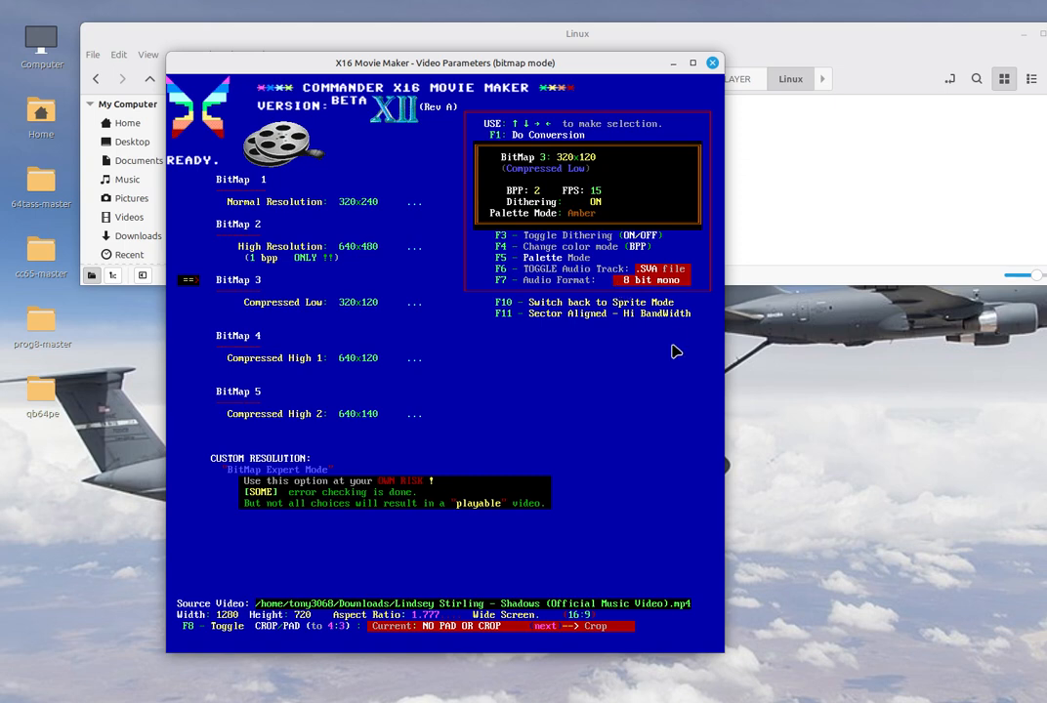
Cycle through the audio formats back to 8 bit mono and toggle the audio track to Embedded
key("F7")
key("F7")
key("F7")
key("F6")
key("F7")
Step through the bitmap resolution presets to compare their settings
key("Up")
key("Up")
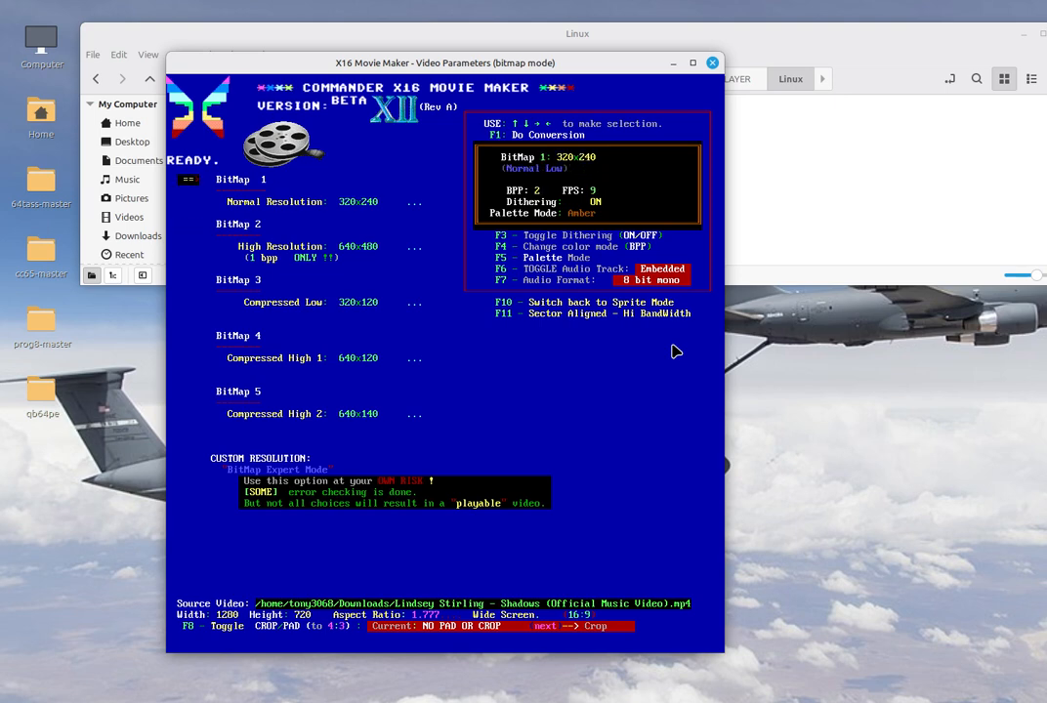
key("Down")
key("Down")
key("Down")
key("Down")
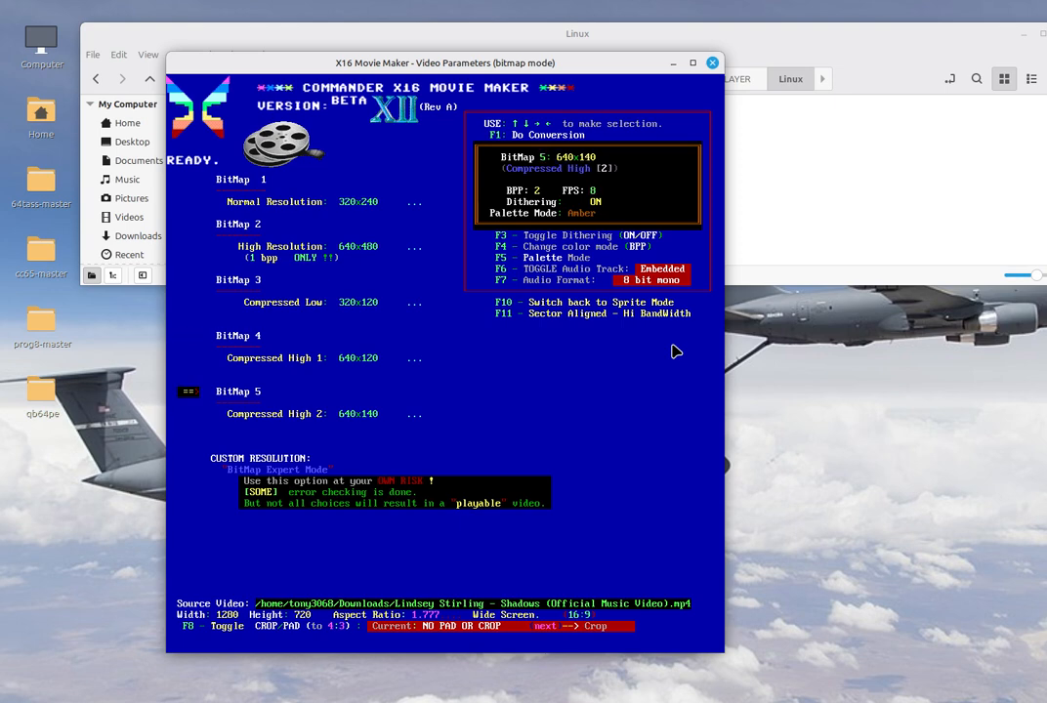
key("Up")
key("Up")
key("Up")
key("Up")
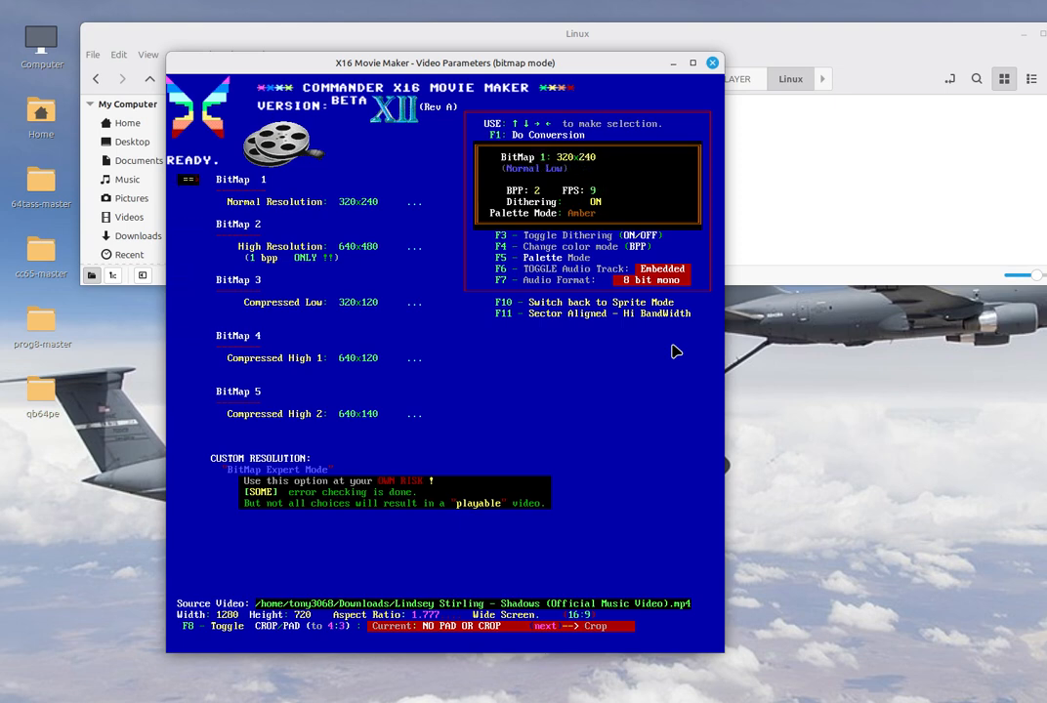
key("Down")
key("Down")
key("Down")
key("Down")
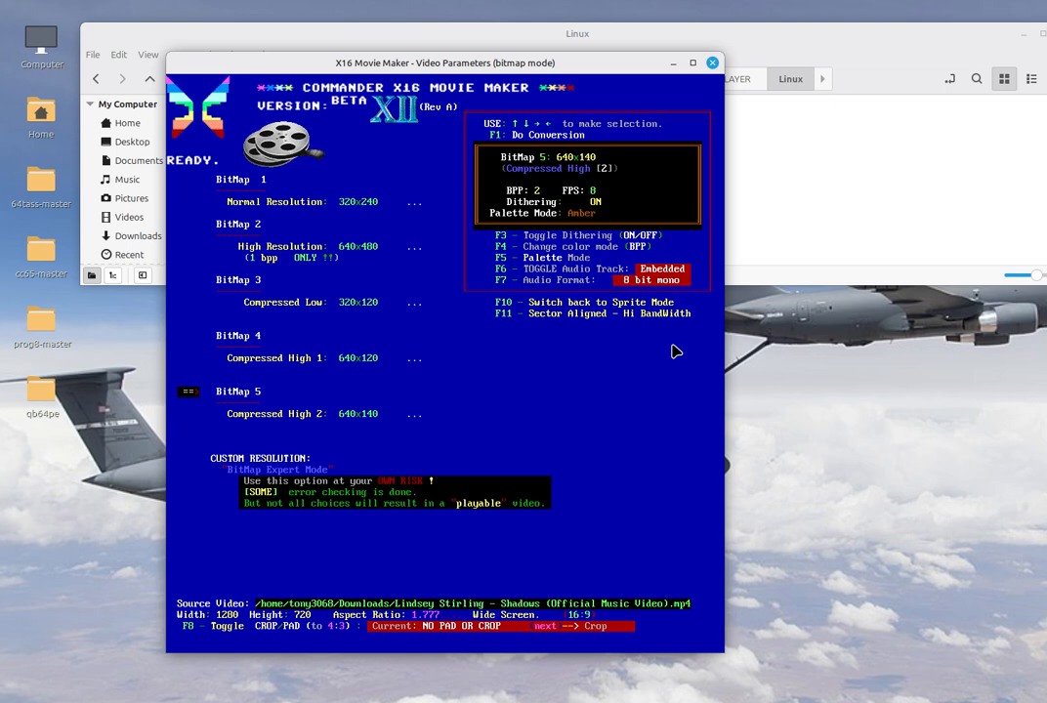
key("Up")
key("Up")
key("Up")
key("Up")
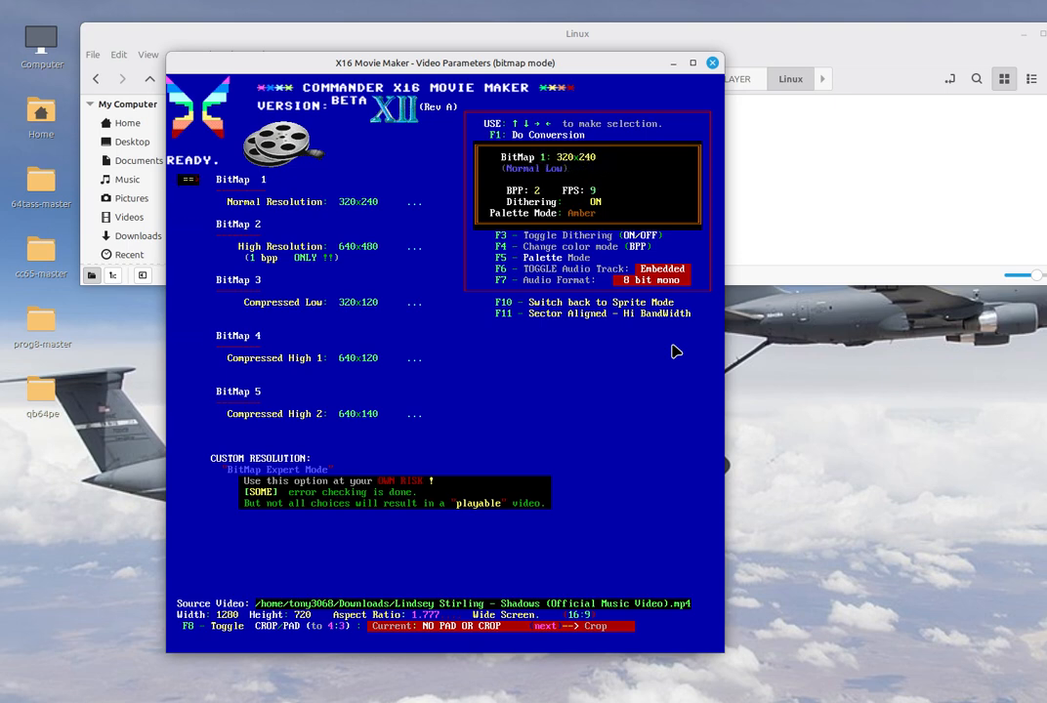
Choose the custom bitmap resolution and enter a frame width of 320 and a height of 120
key("Down")
key("Down")
key("Down")
key("Down")
key("Down")
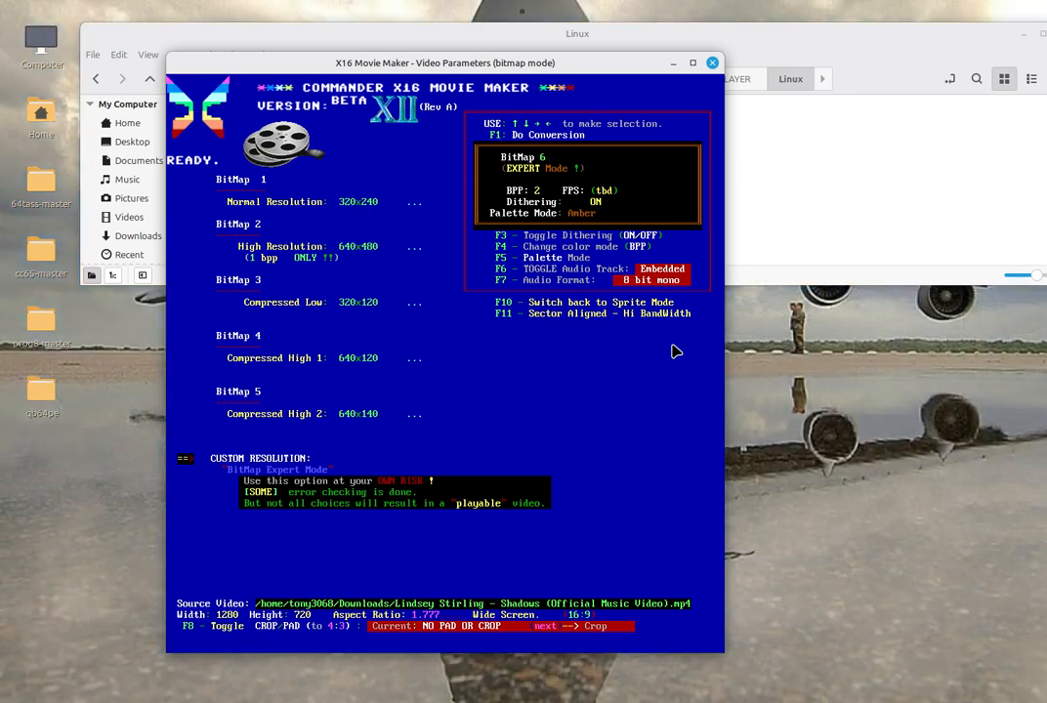
key("Return")
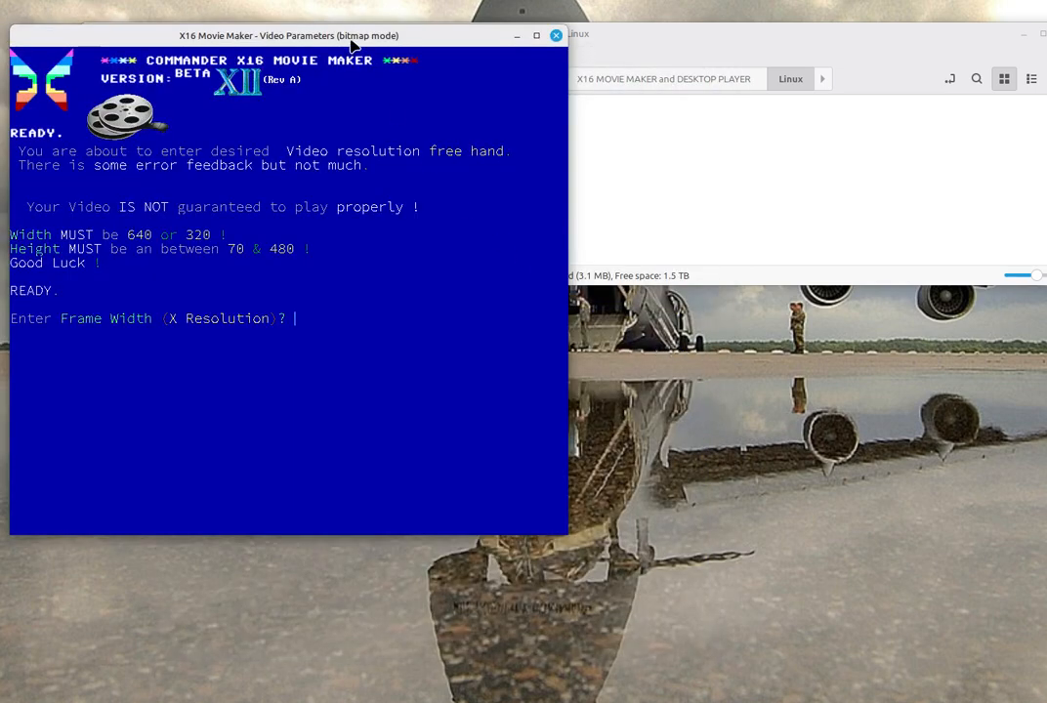
left_click_drag(350, 37, 465, 65)
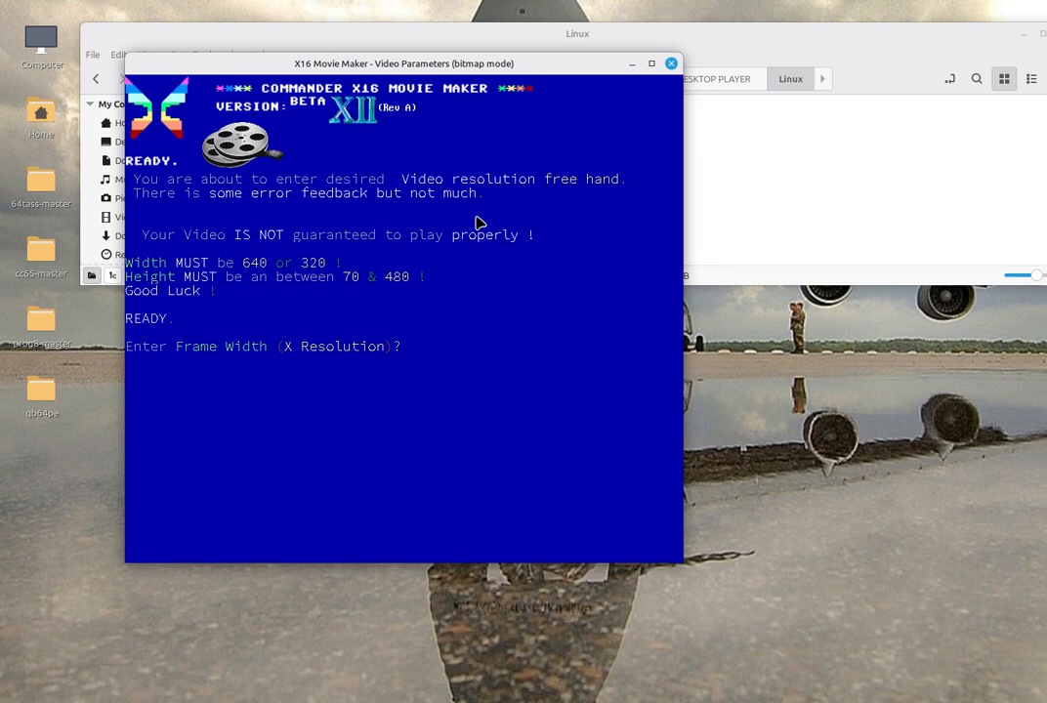
type("320")
key("Return")
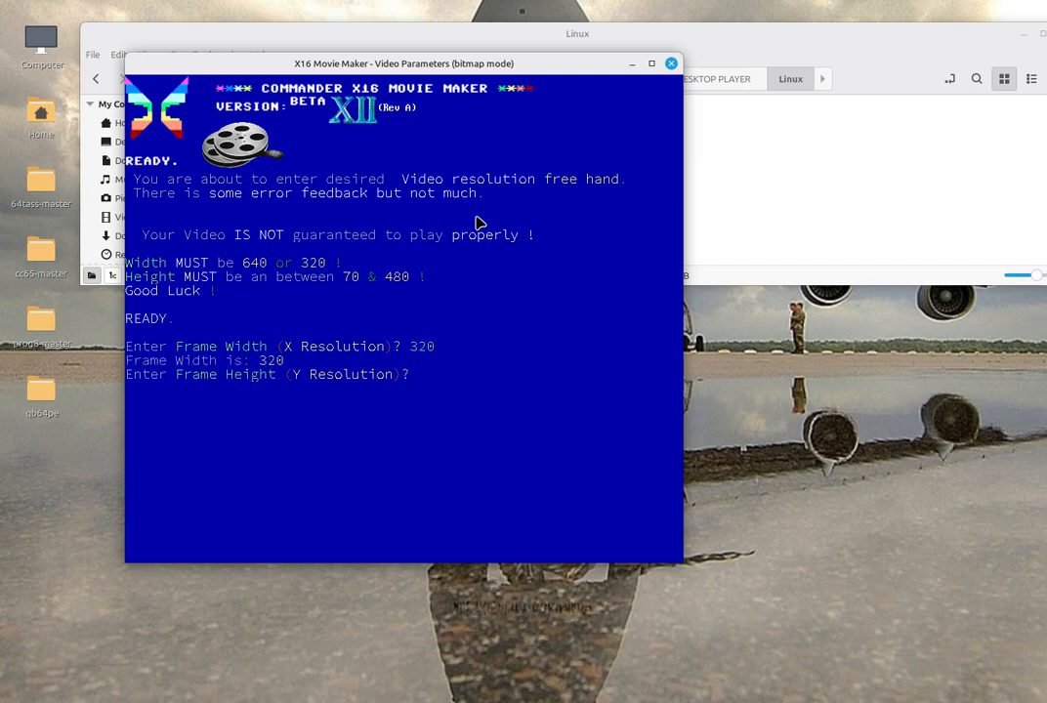
type("120")
key("Return")
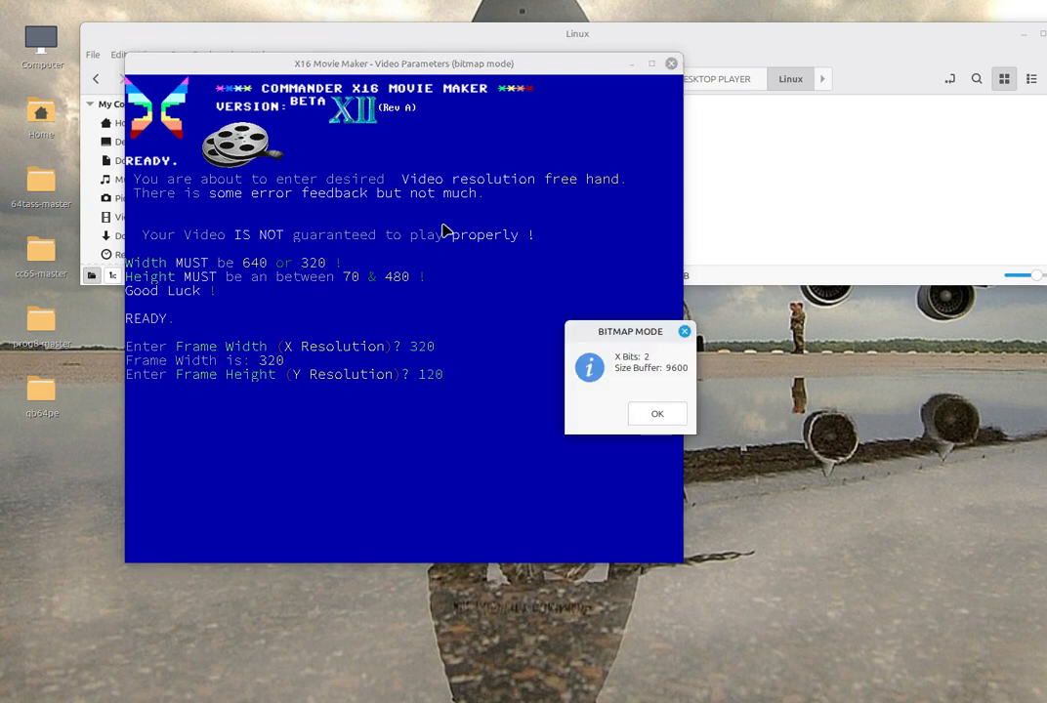
left_click(659, 420)
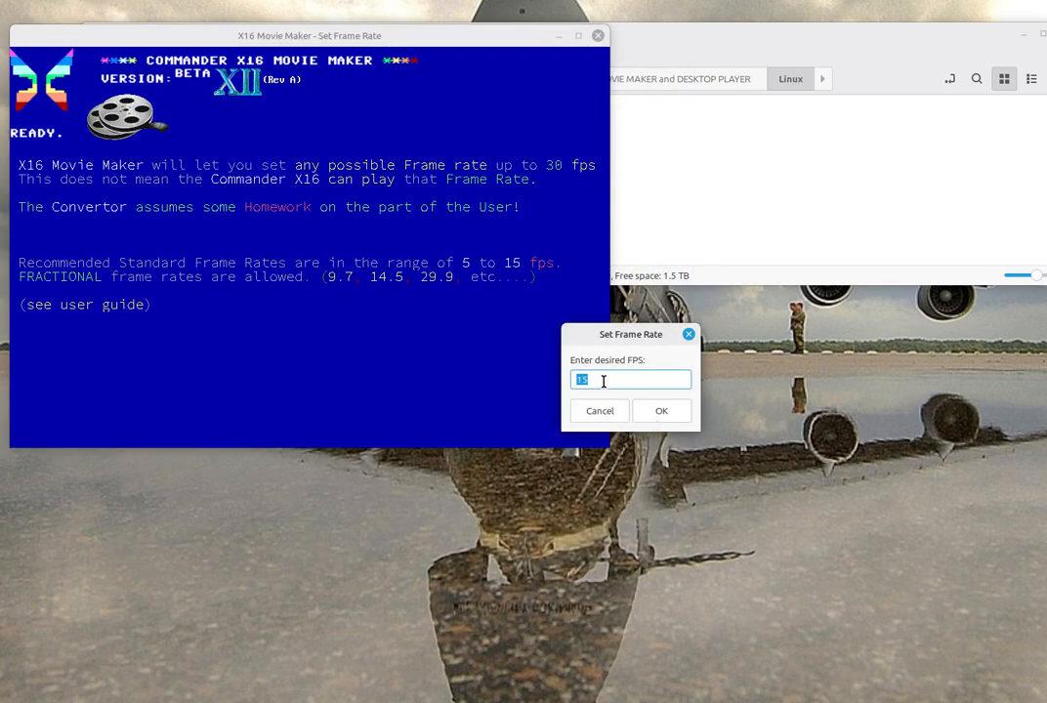
Set the frame rate to 15 fps and choose to remove the frame images after conversion
type("15")
left_click(661, 412)
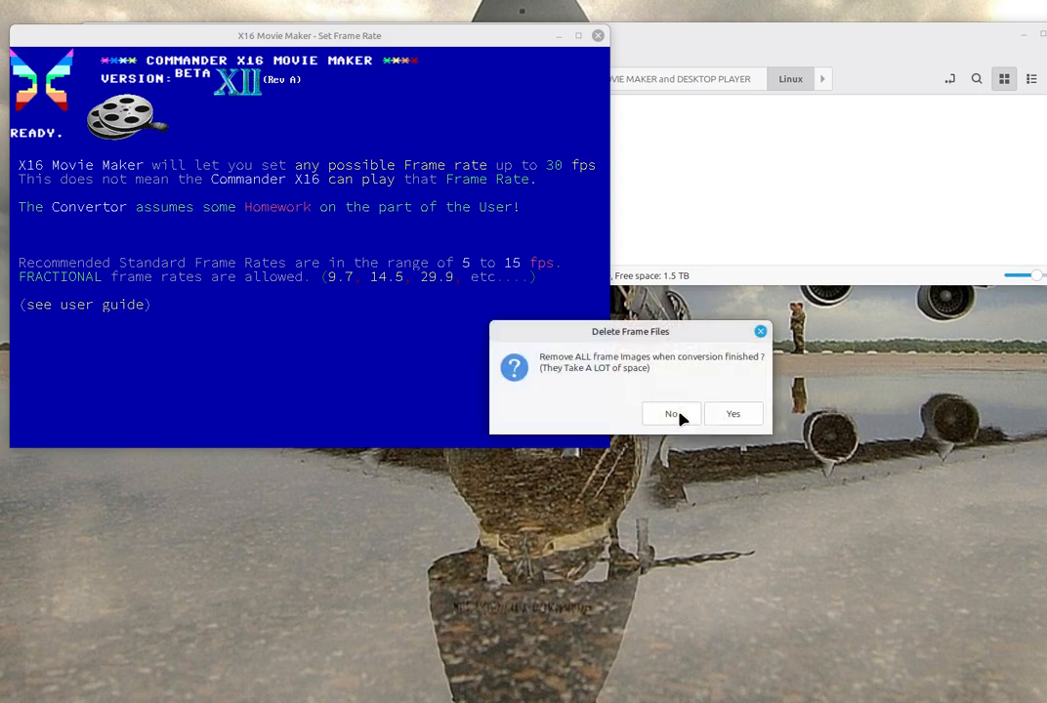
left_click(732, 414)
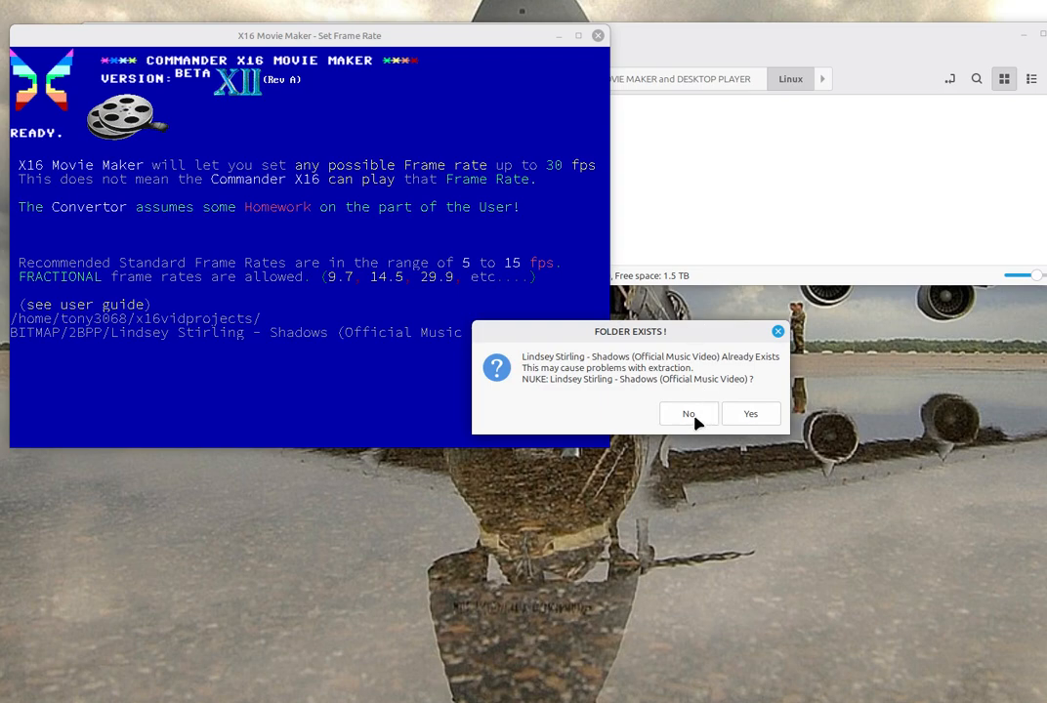
Decline nuking the existing project folder and accept the 16200 audio sample rate
left_click(695, 418)
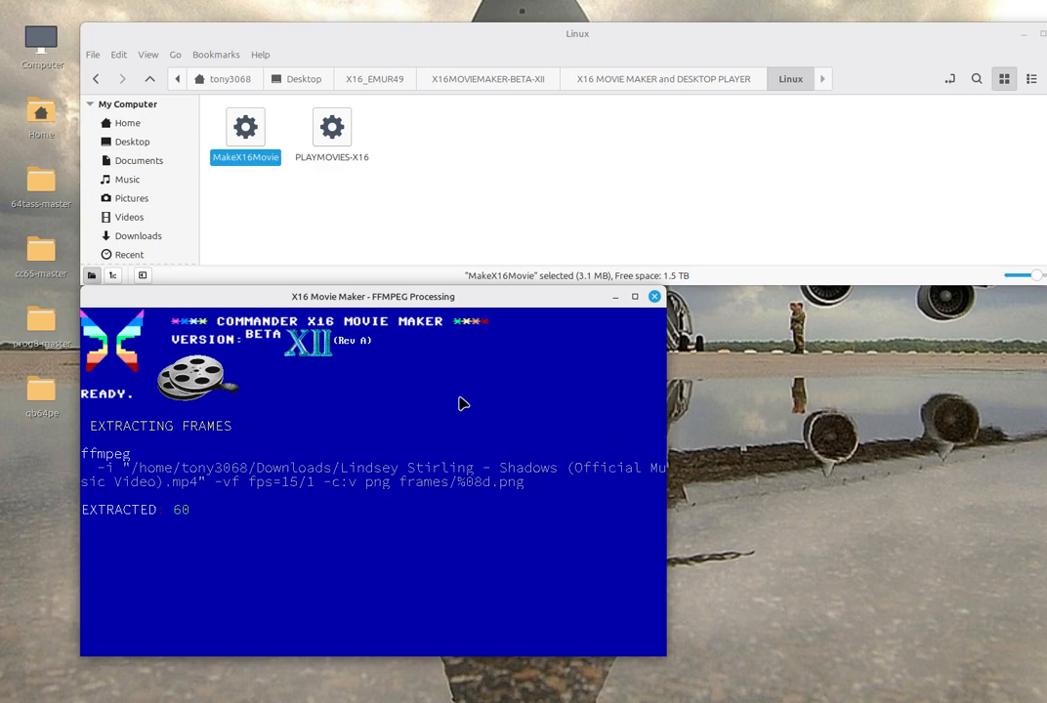
left_click_drag(408, 292, 486, 153)
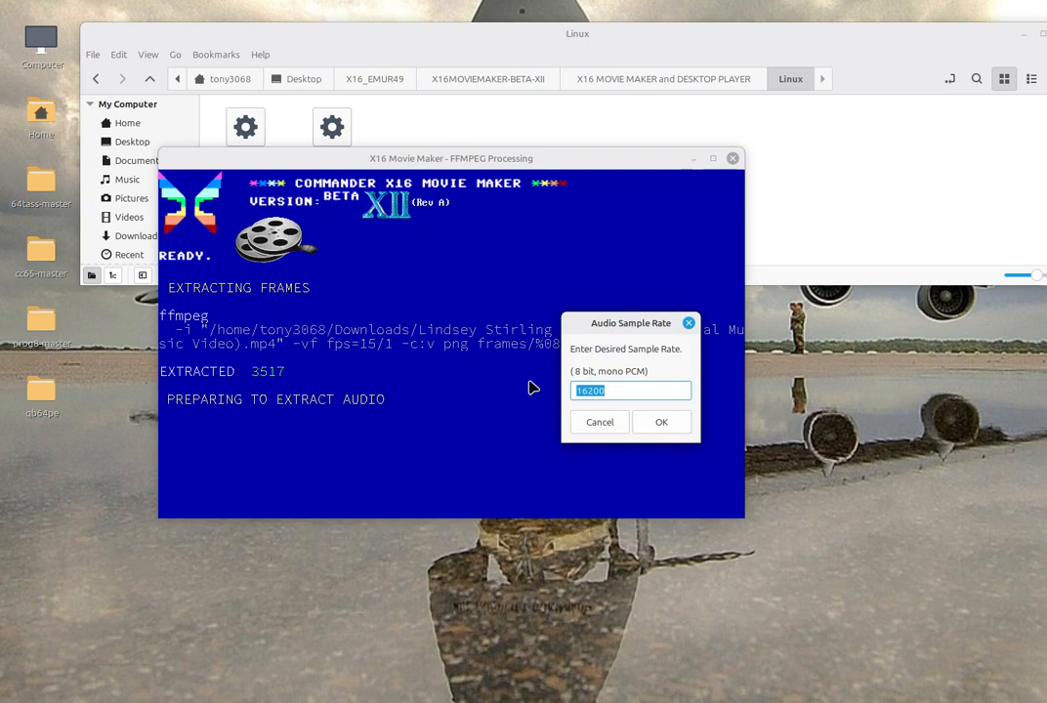
left_click(618, 392)
double_click(618, 392)
left_click(664, 423)
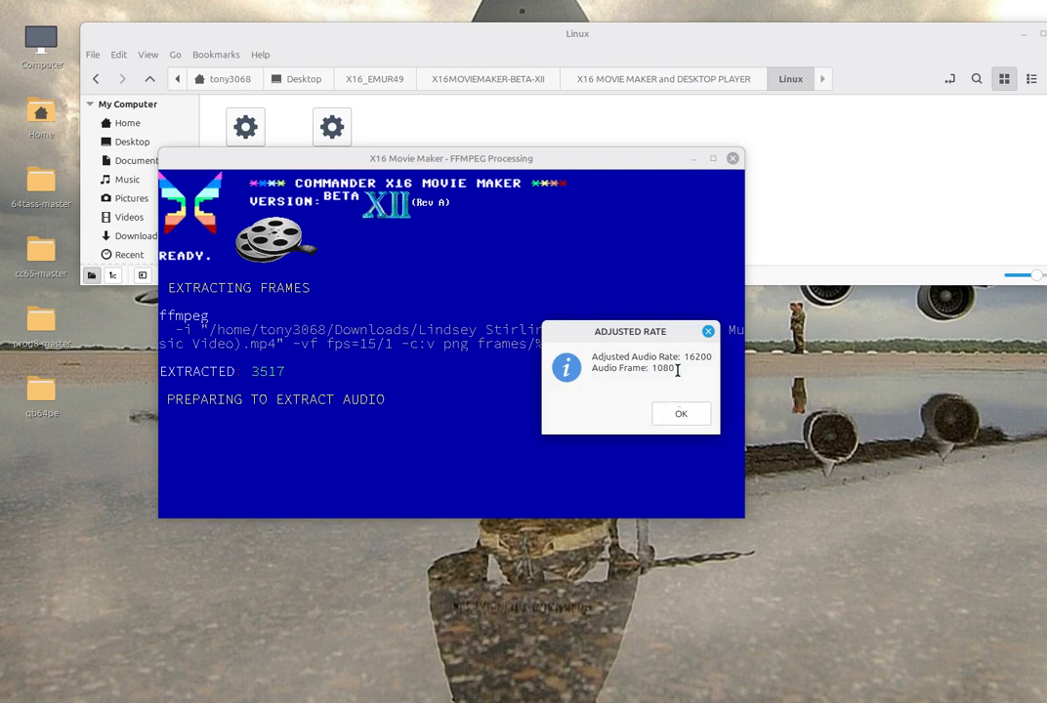
left_click_drag(673, 369, 651, 370)
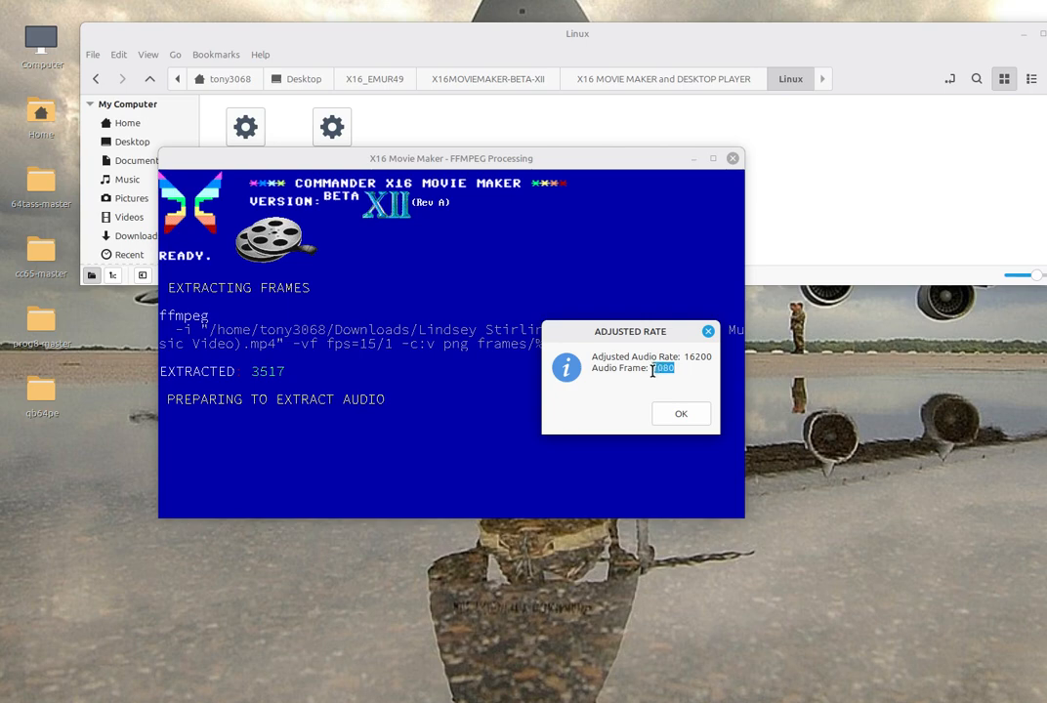
left_click(681, 415)
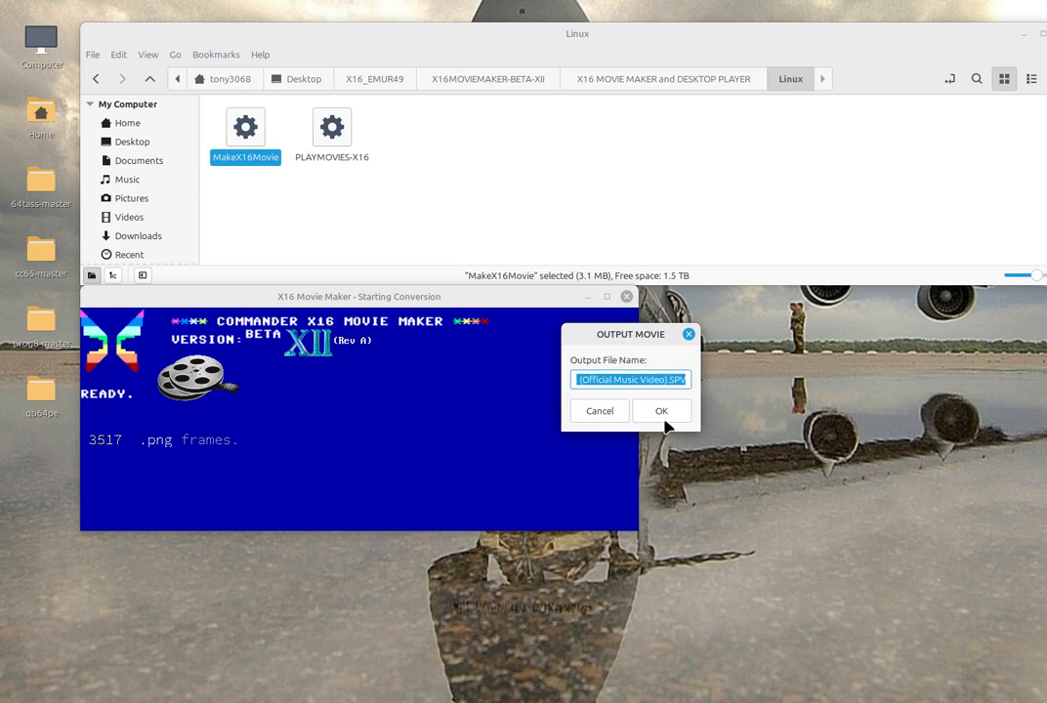
Name the output movie shadow2bpp and start the conversion with the preview window shown
key("BackSpace")
type("sh")
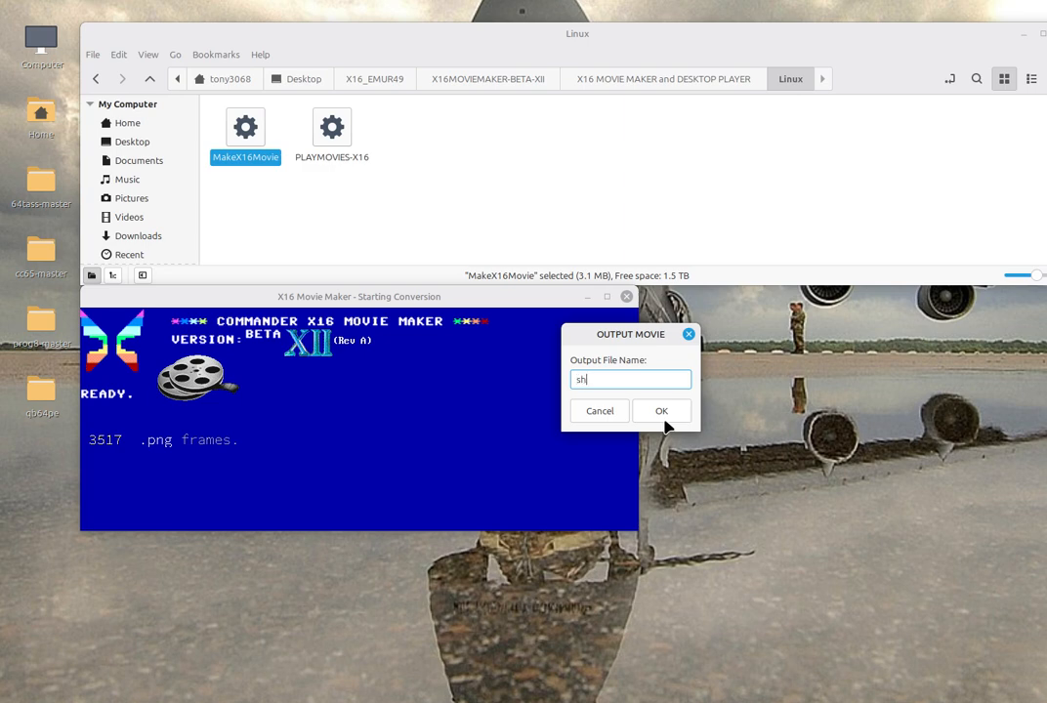
type("adow2bpp")
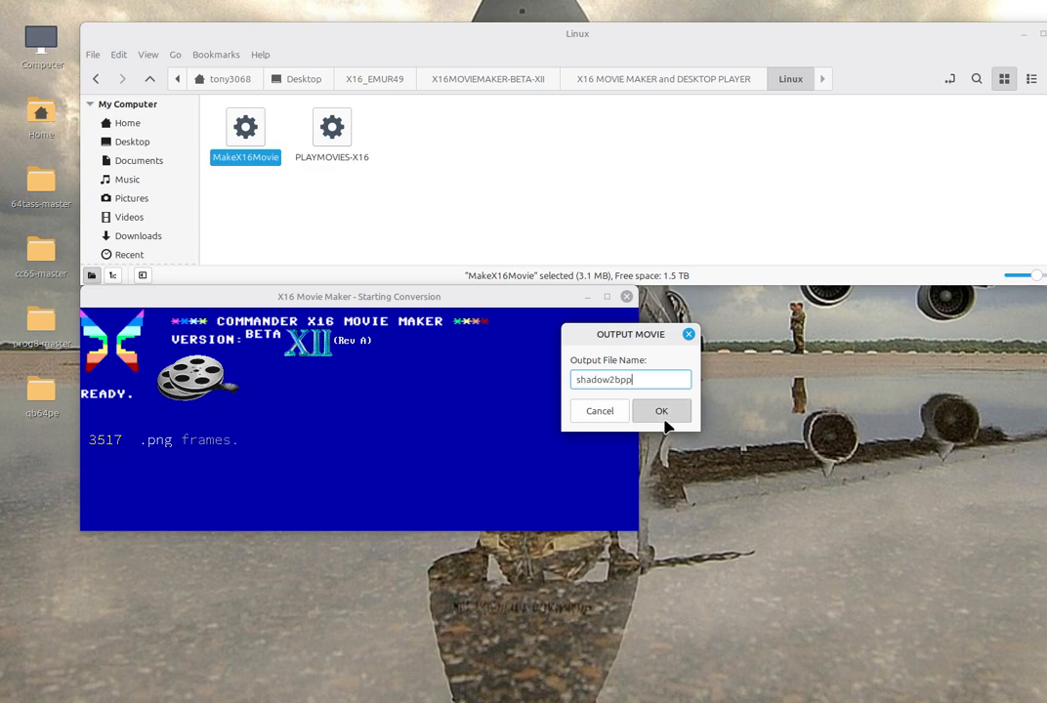
left_click(664, 419)
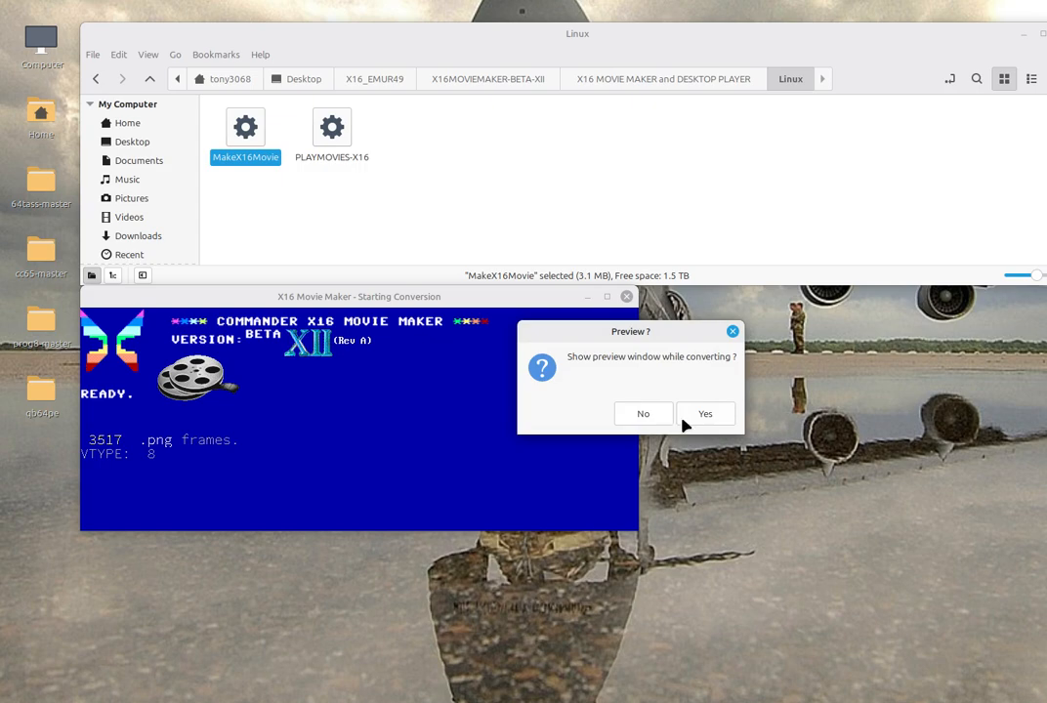
left_click(694, 426)
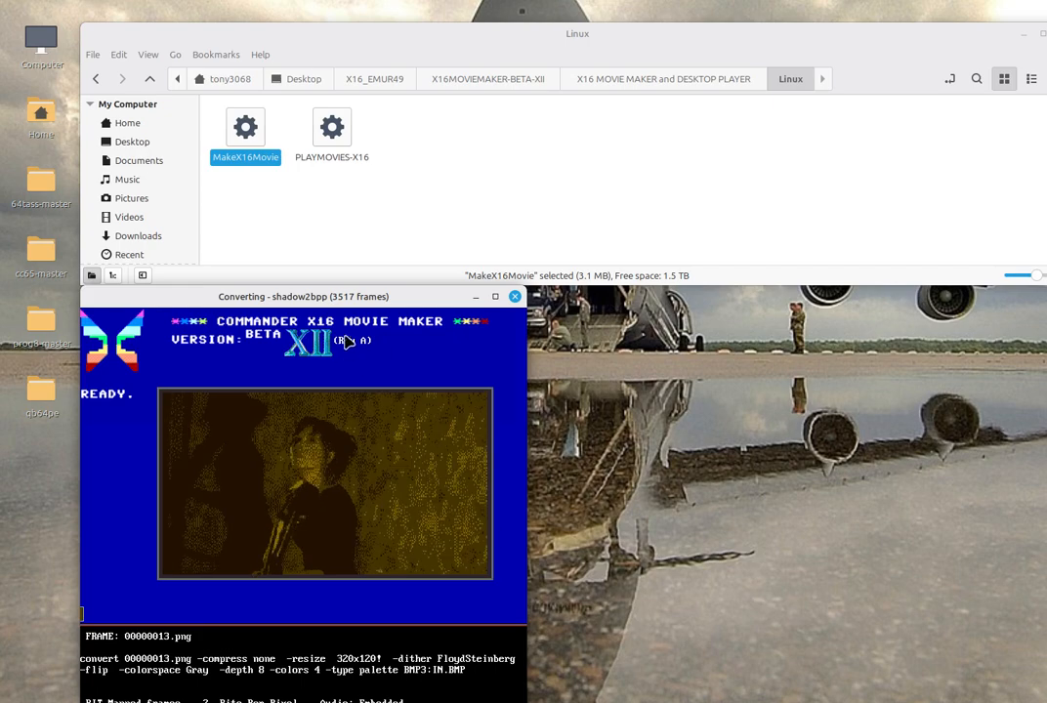
left_click_drag(356, 297, 510, 128)
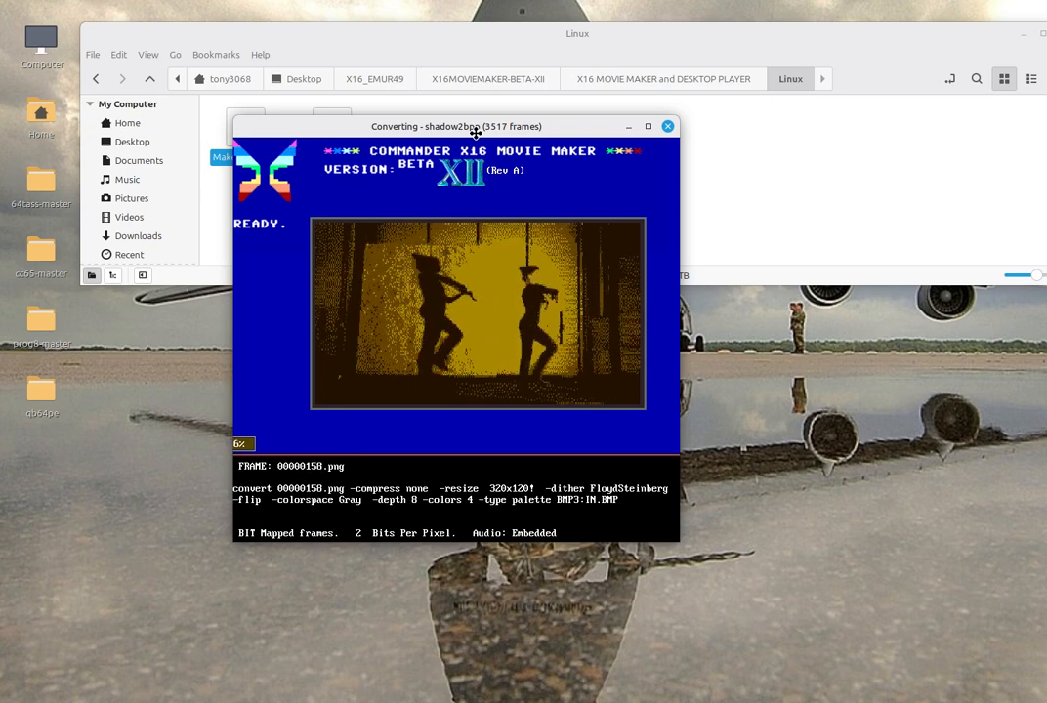
Launch a second MakeX16Movie session and open the Citizens of Halloween 'This Is Halloween' video from Downloads for conversion
left_click_drag(476, 133, 501, 152)
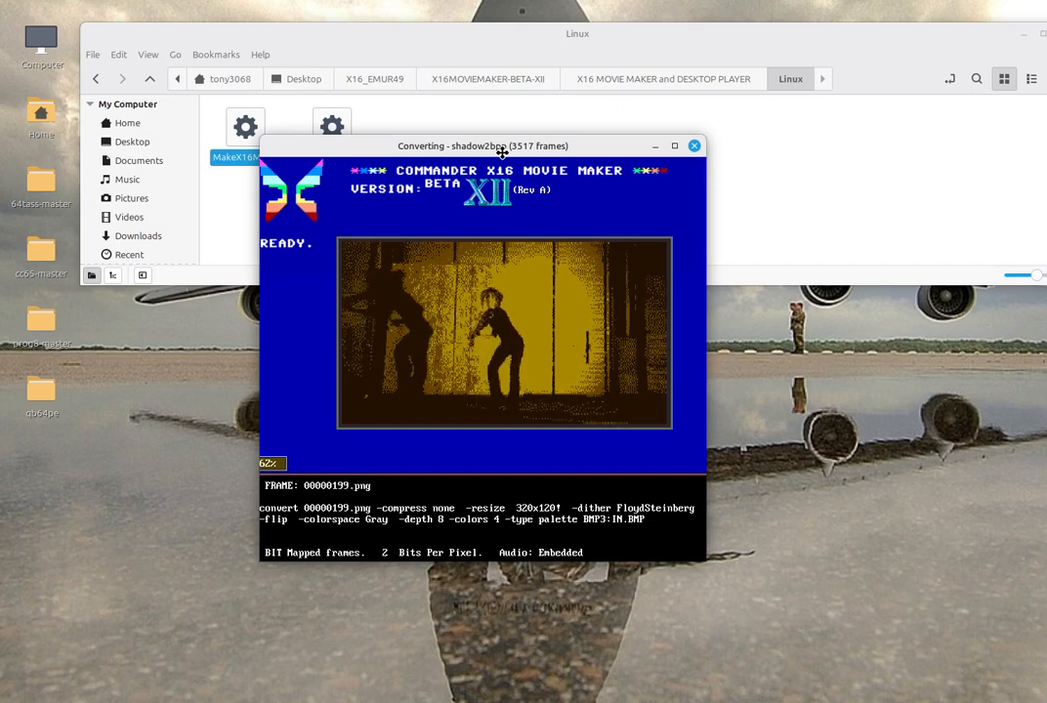
left_click_drag(501, 153, 1046, 186)
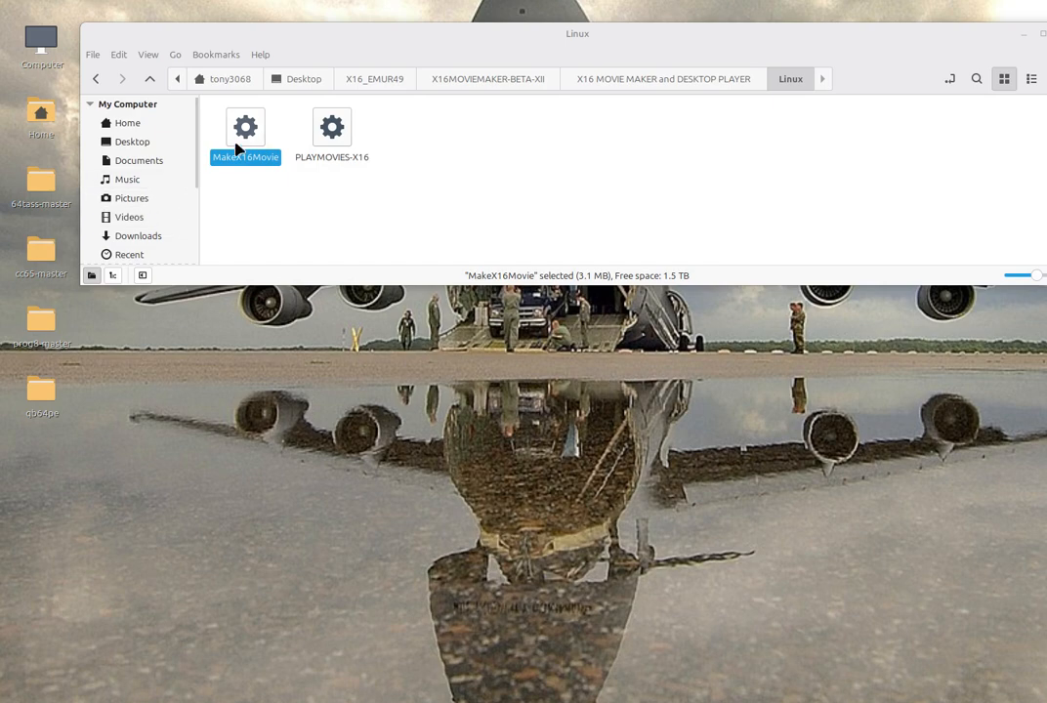
double_click(245, 142)
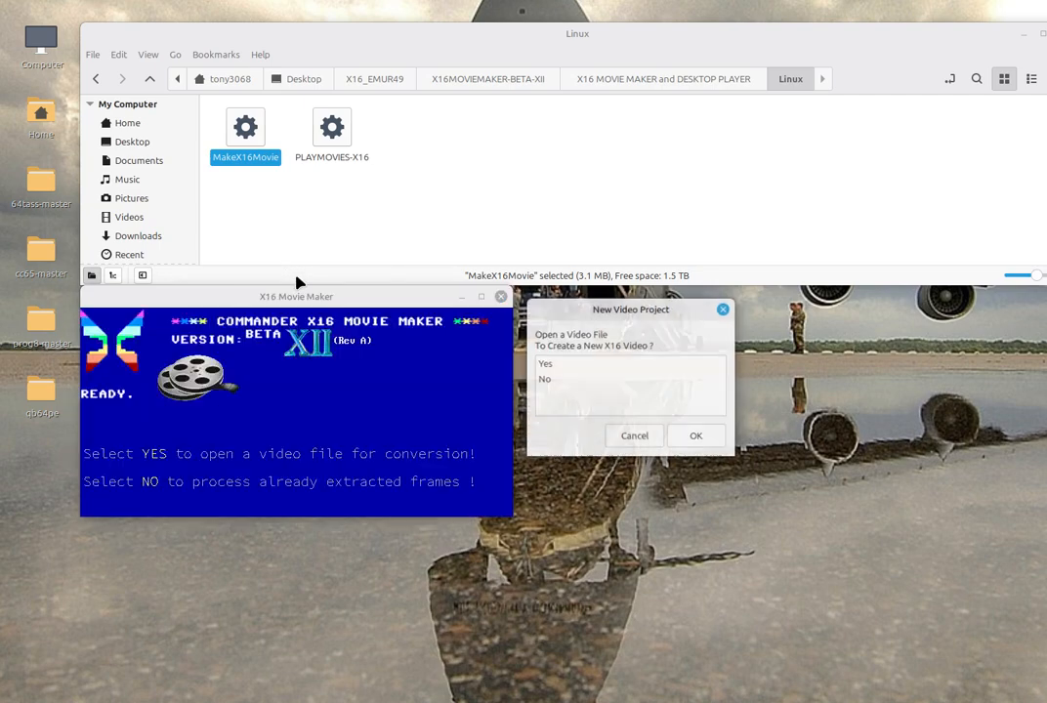
left_click(603, 364)
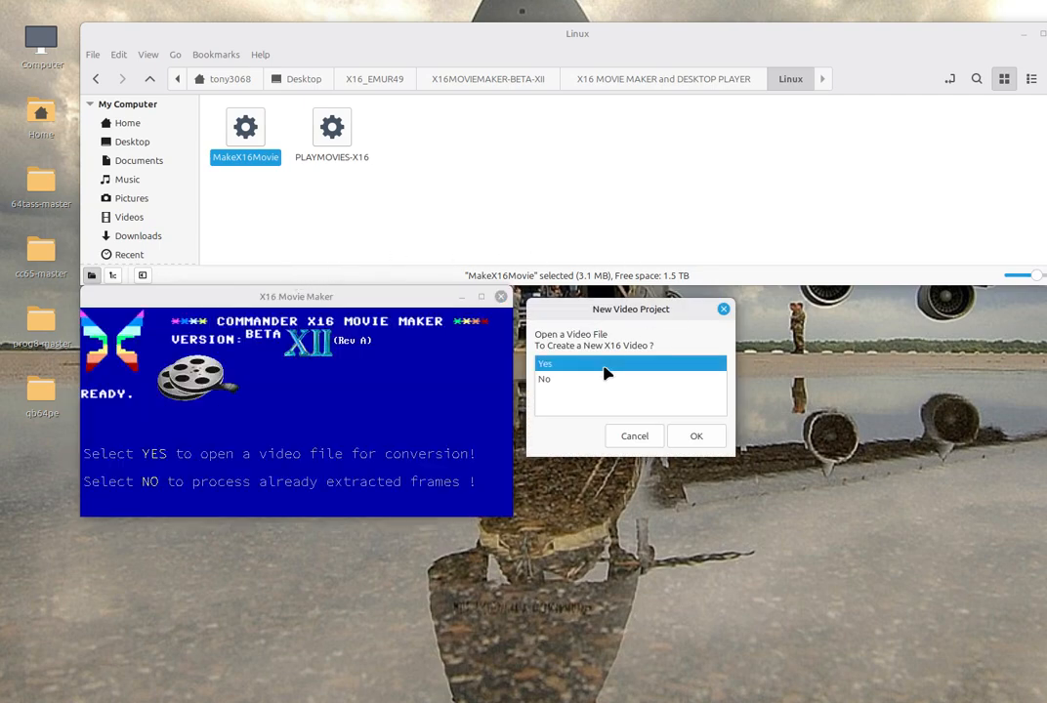
left_click(693, 437)
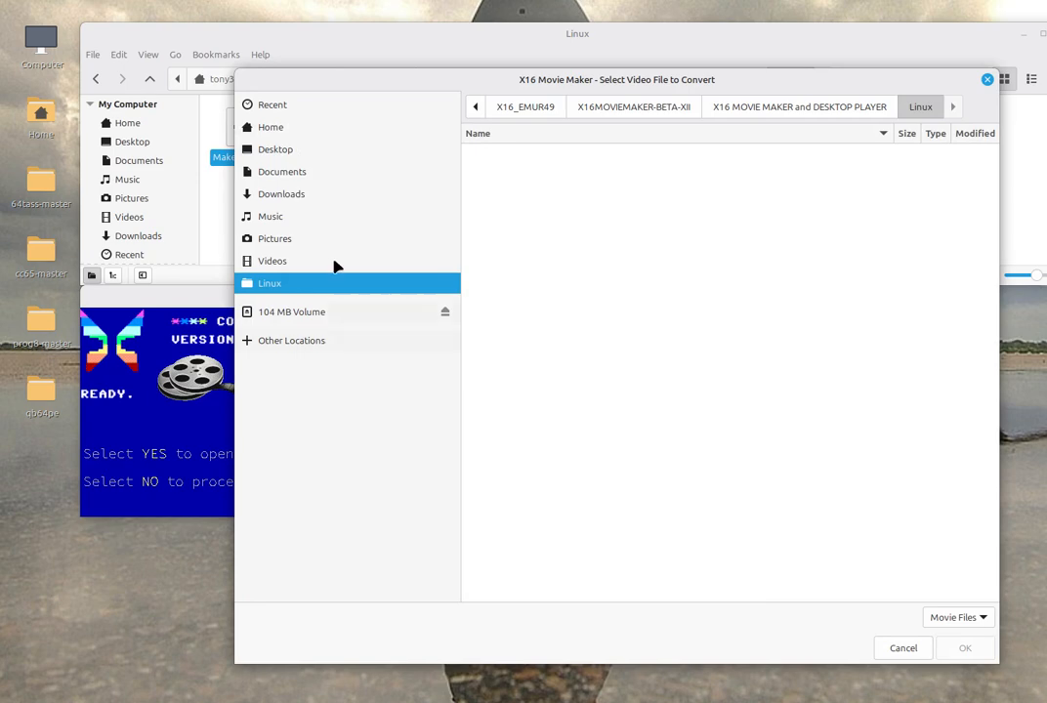
left_click(337, 196)
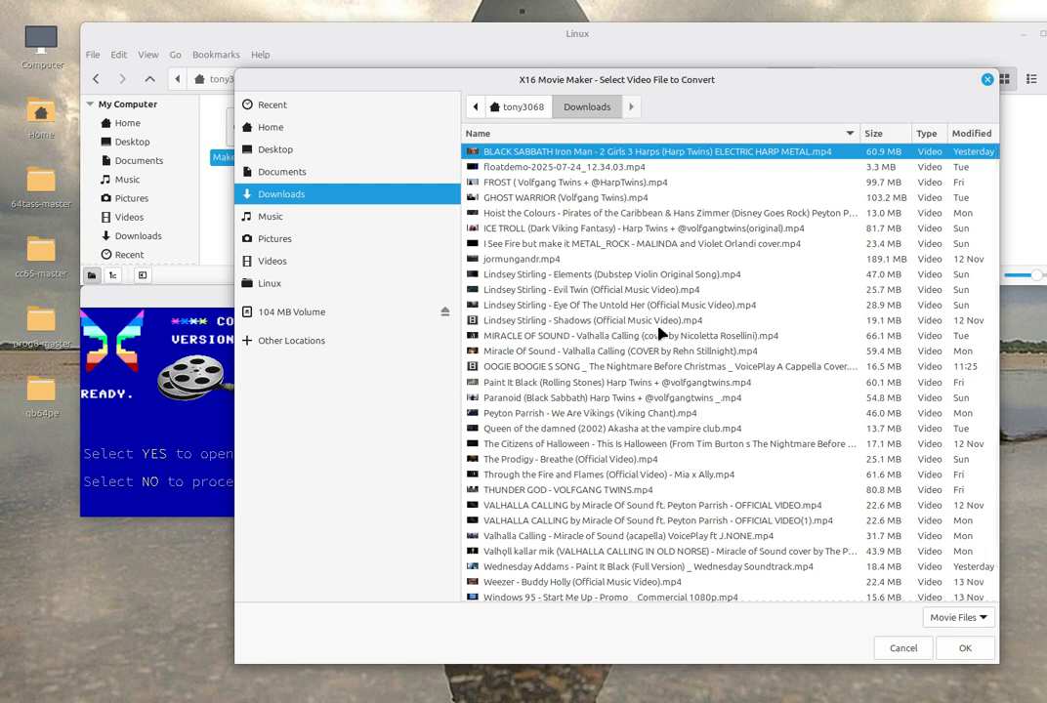
left_click(666, 445)
left_click(960, 647)
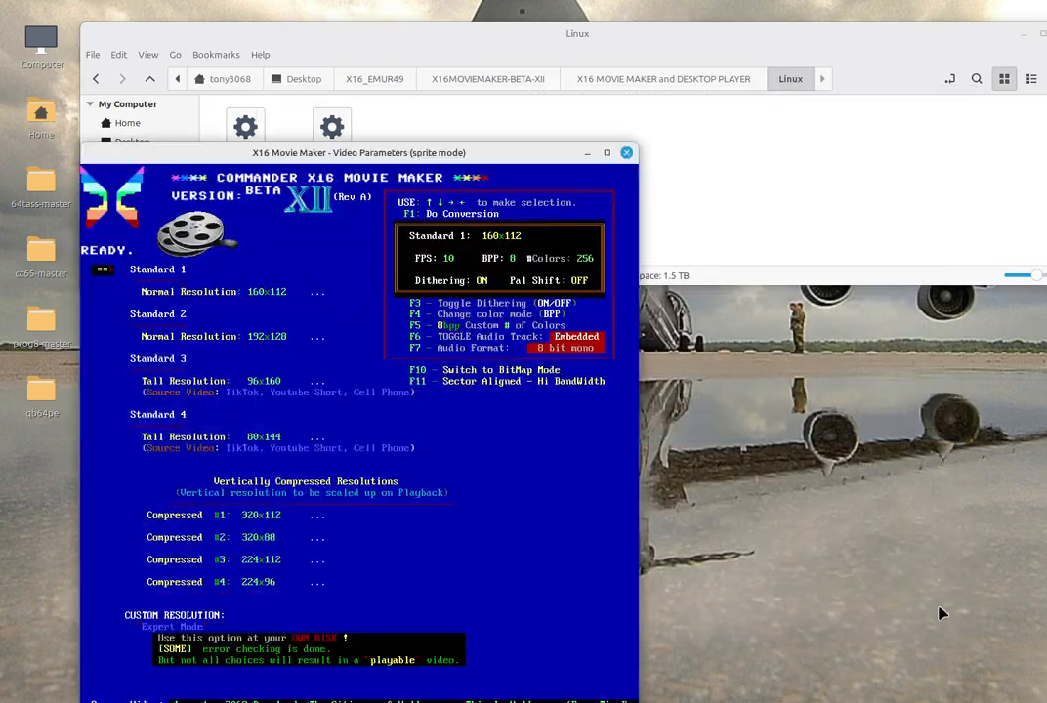
Switch to sector-aligned high-bandwidth mode and select the 8 BPP 320x120 resolution
left_click_drag(467, 156, 591, 66)
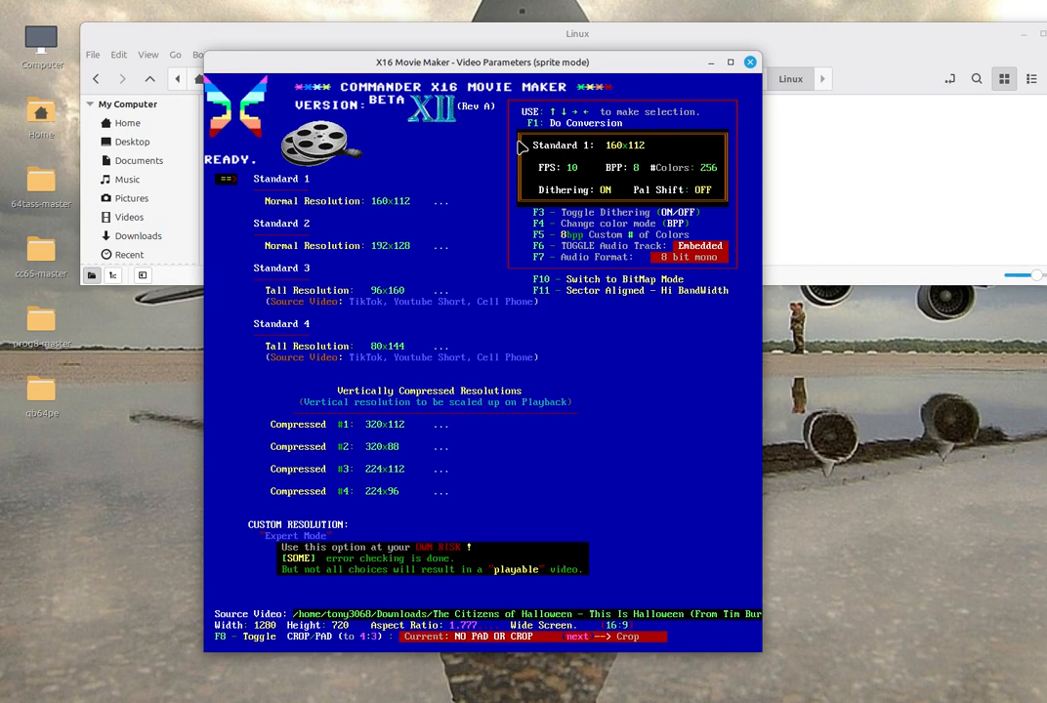
key("F11")
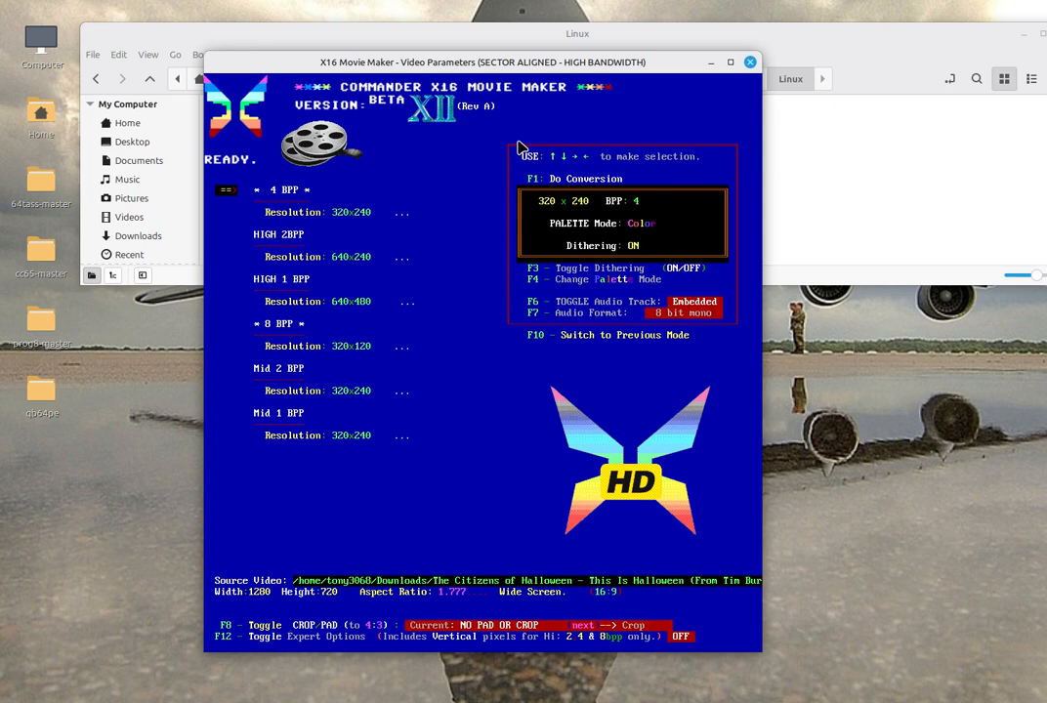
key("Down")
key("Down")
key("Down")
key("Down")
key("Down")
key("Up")
key("Up")
key("Up")
key("Up")
key("Up")
key("Down")
key("Down")
key("Down")
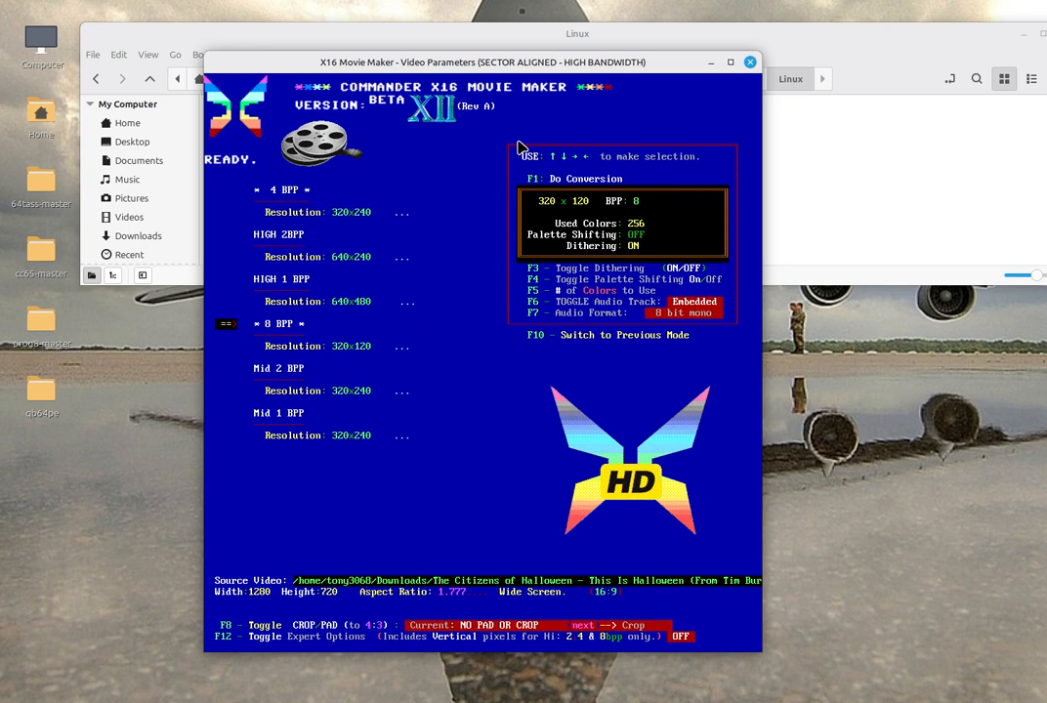
Turn on expert options and, when converting, set the vertical resolution to 160 lines
key("F12")
key("F1")
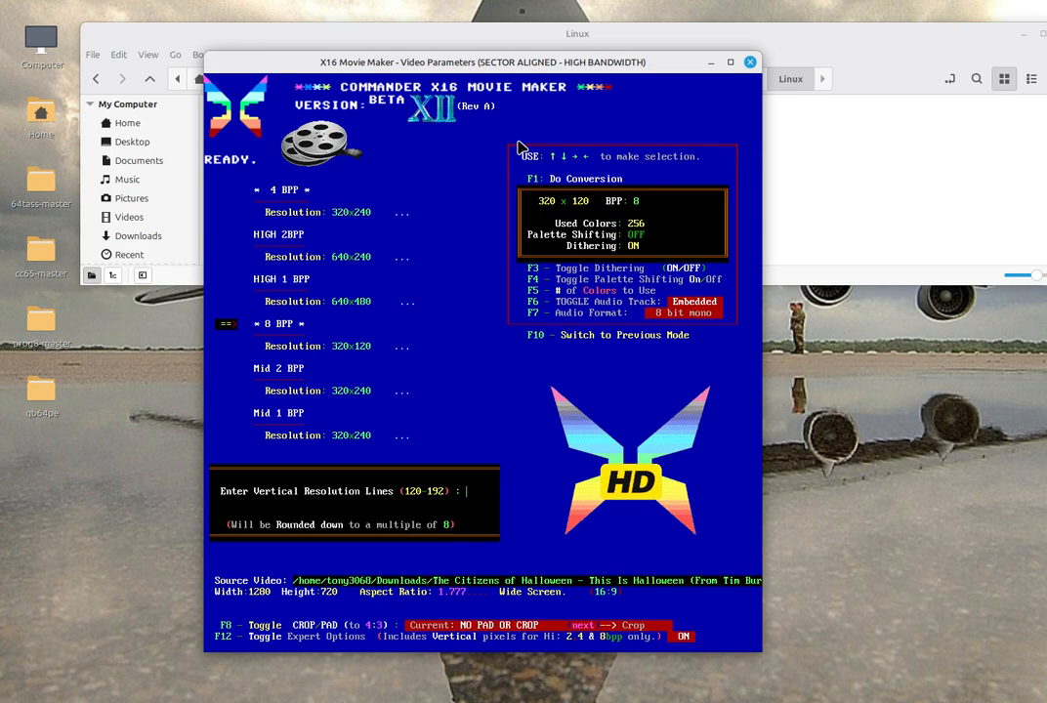
type("160")
key("Return")
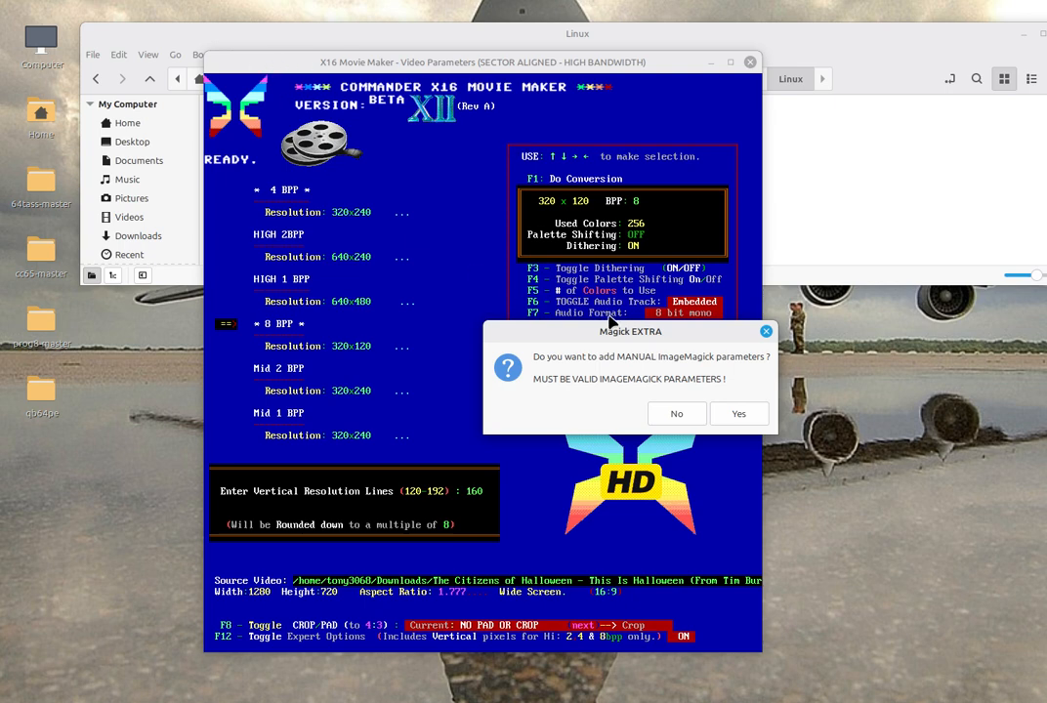
Decline manual ImageMagick parameters and the external image filter, and dismiss the bitmap mode information
left_click_drag(614, 329, 517, 283)
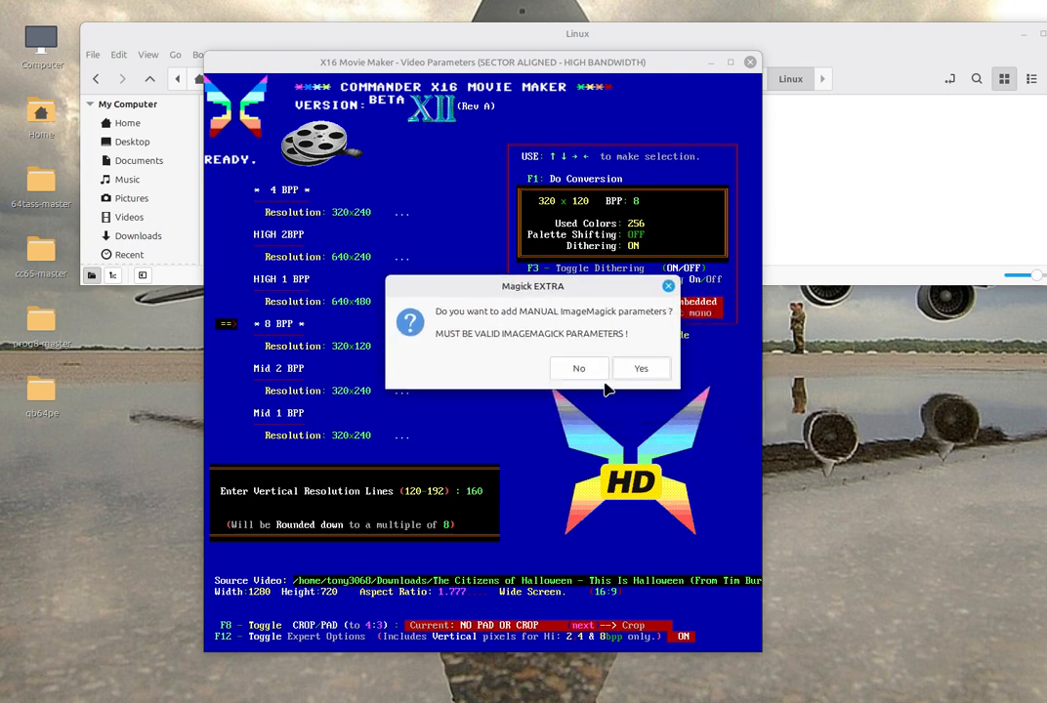
left_click(576, 370)
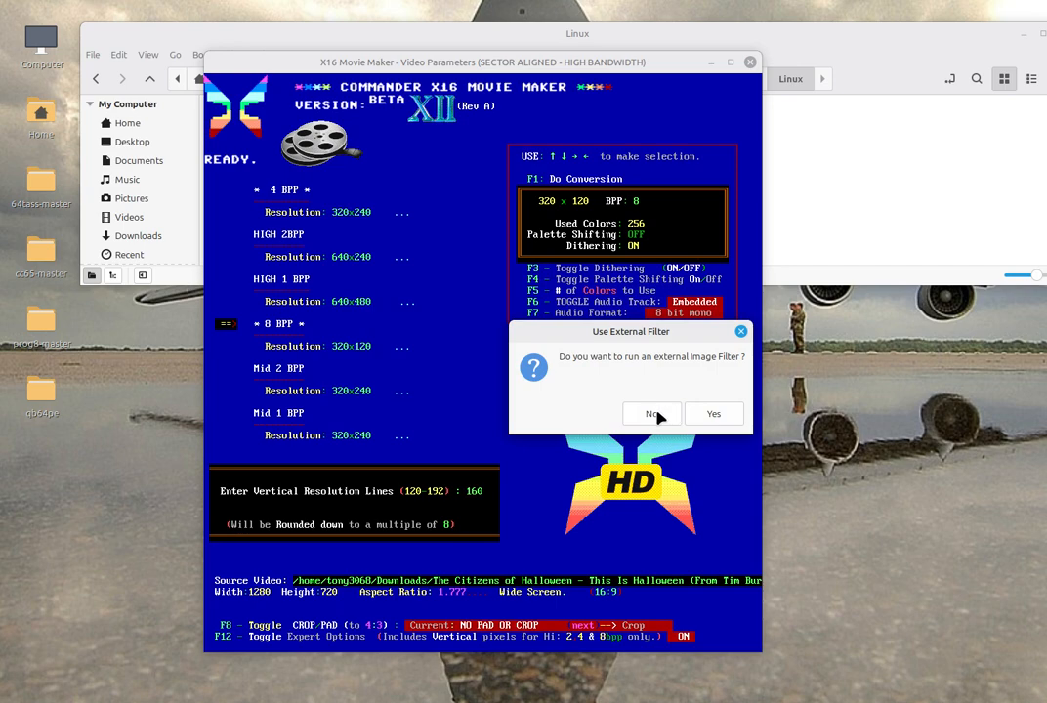
left_click(654, 414)
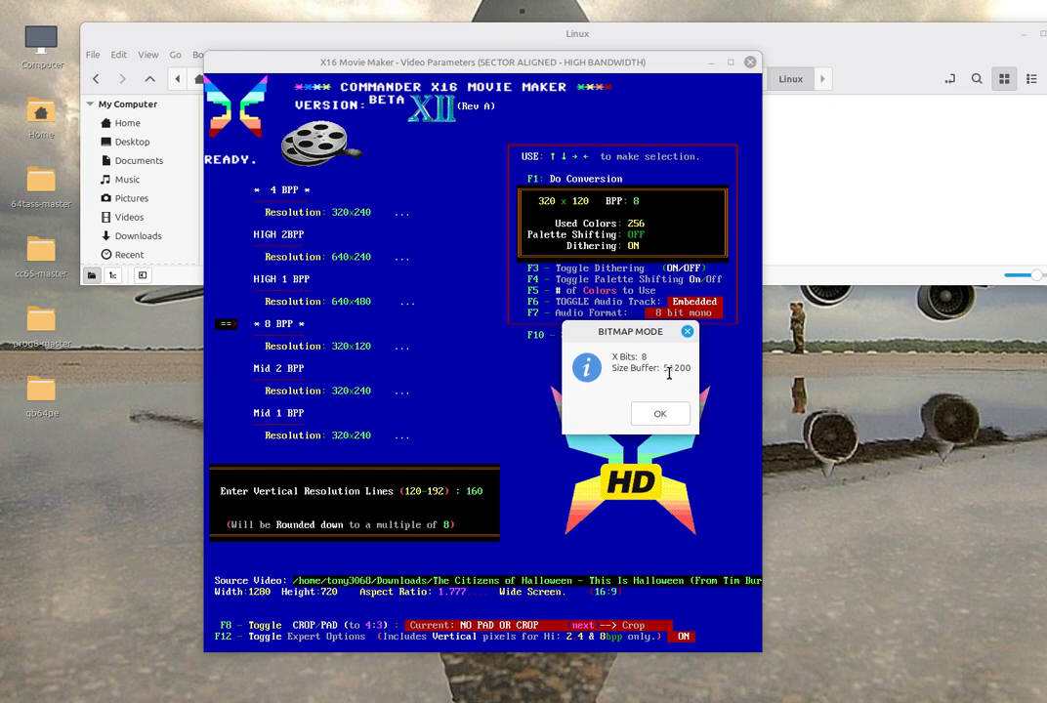
left_click_drag(662, 368, 693, 373)
left_click(660, 414)
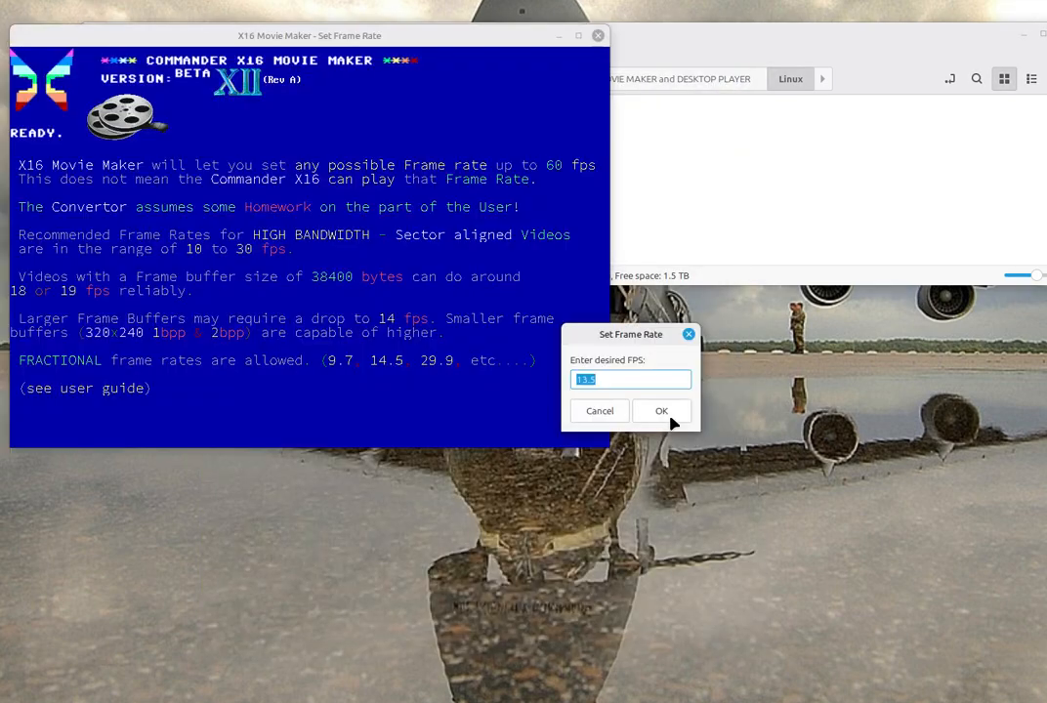
Set the frame rate to 12.5 fps and choose to remove the frame images after conversion
left_click(655, 379)
key("Left")
key("Left")
key("Left")
key("Delete")
key("Delete")
type("2.")
left_click(657, 413)
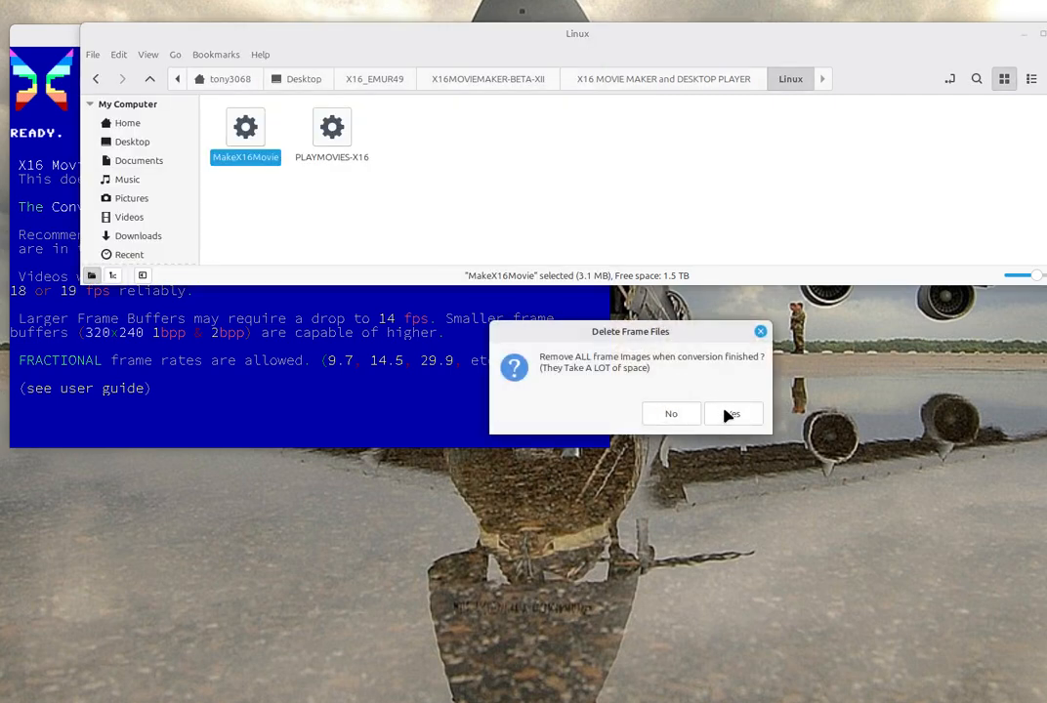
left_click(731, 416)
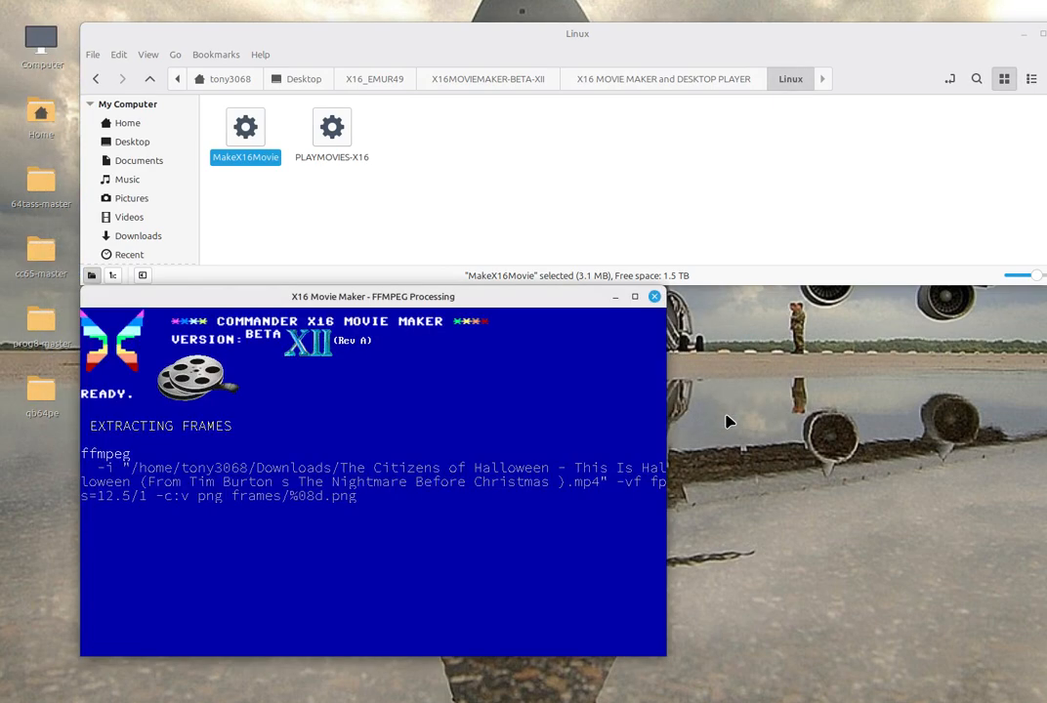
Choose audio sample rate option 4 (32000) and accept the adjusted rate
left_click_drag(461, 296, 556, 176)
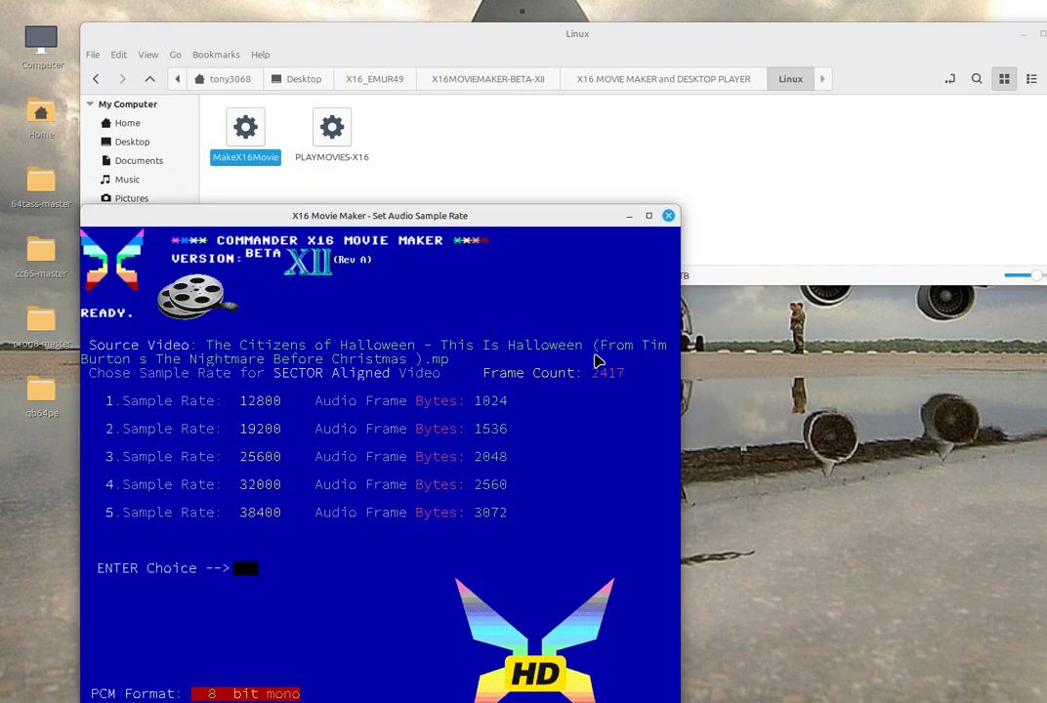
left_click_drag(368, 219, 444, 109)
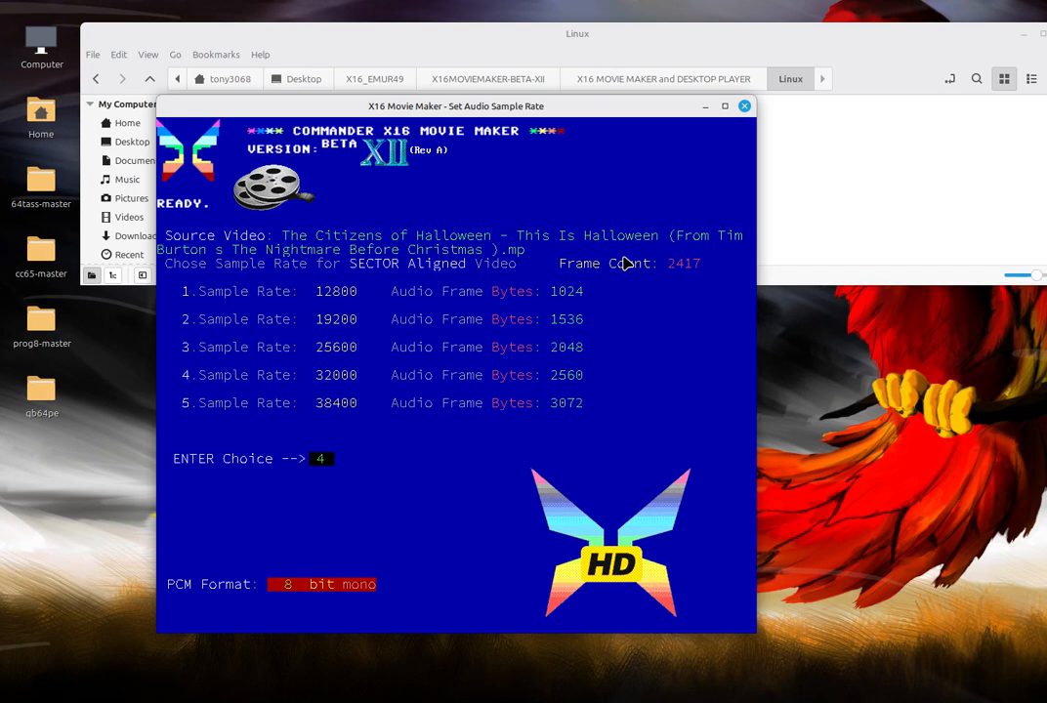
key("Return")
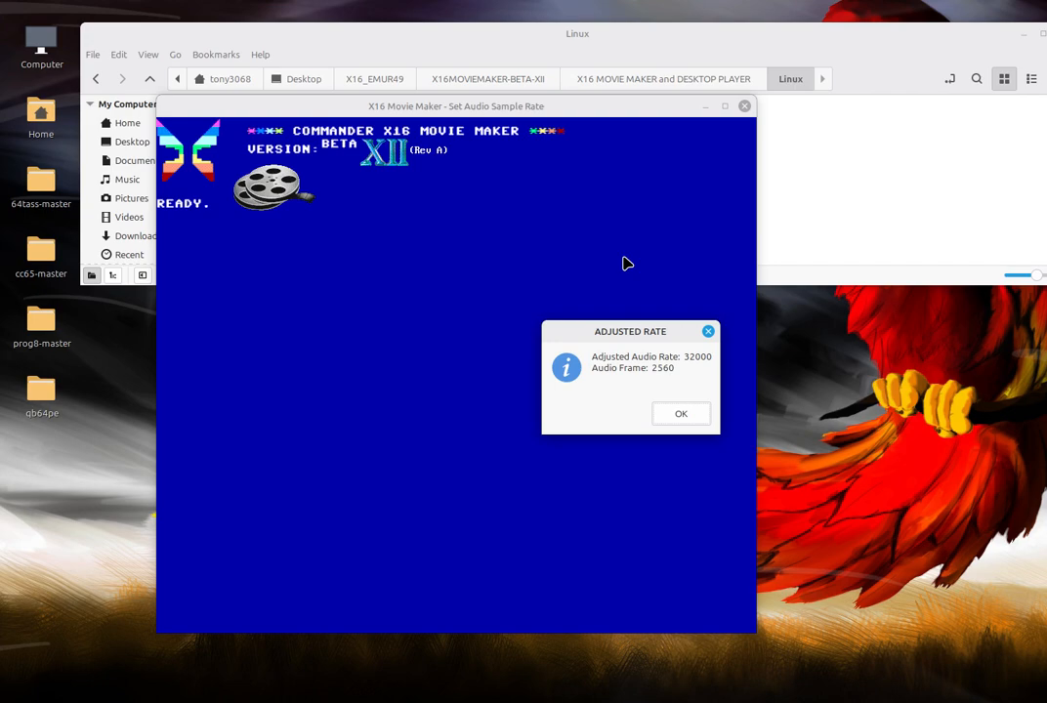
left_click_drag(683, 368, 648, 368)
left_click(679, 412)
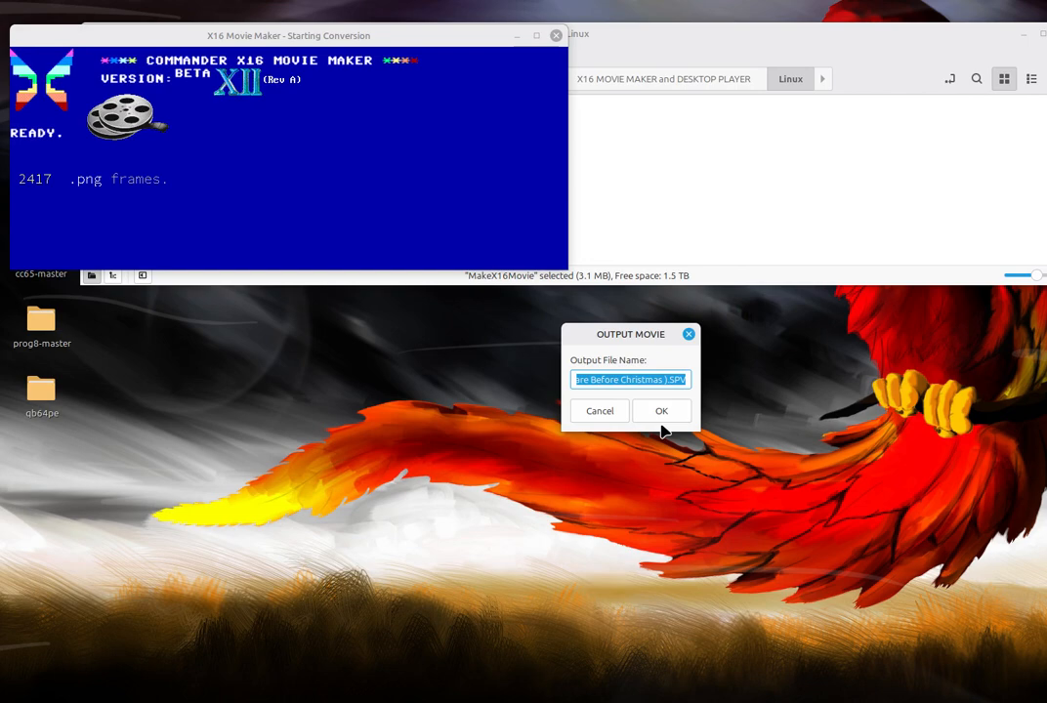
Name the output movie NIGHT and start the conversion with the preview window shown
type("NIGHT")
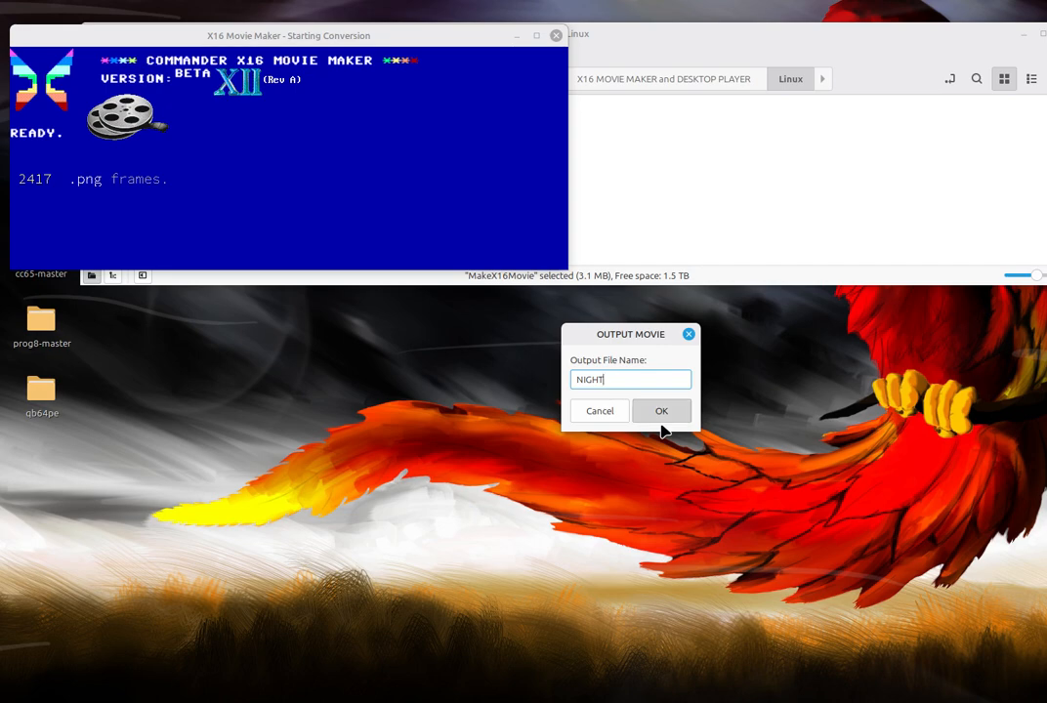
left_click(660, 426)
left_click(708, 418)
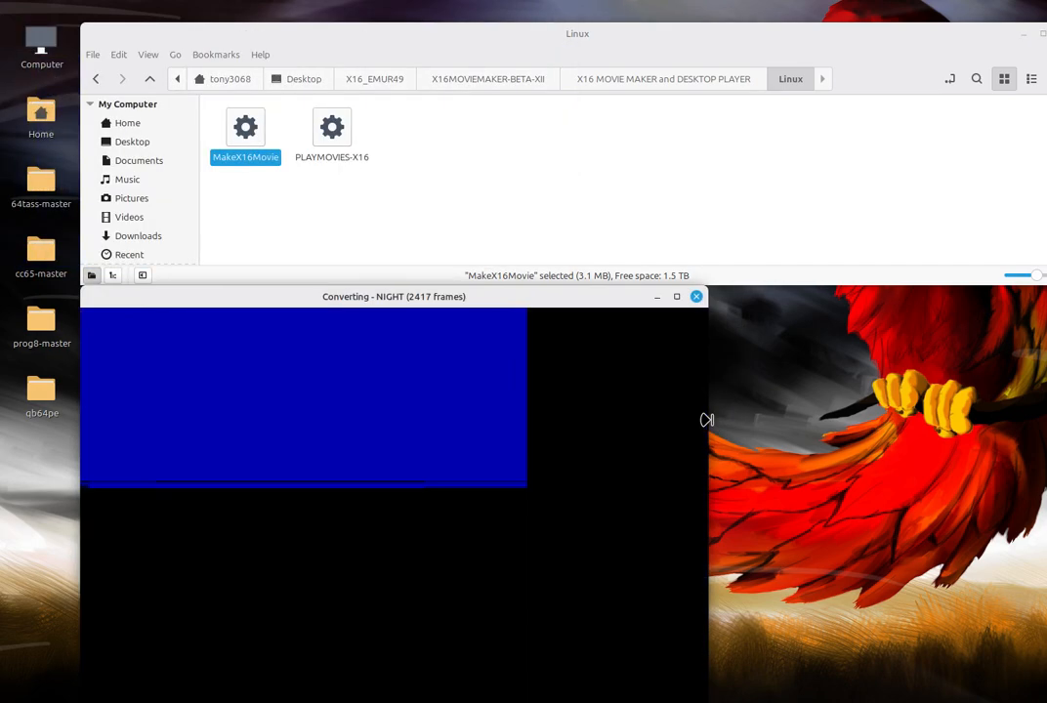
Test play NIGHT.SPV, pause it, then close the player and its conversion window
left_click_drag(352, 292, 510, 172)
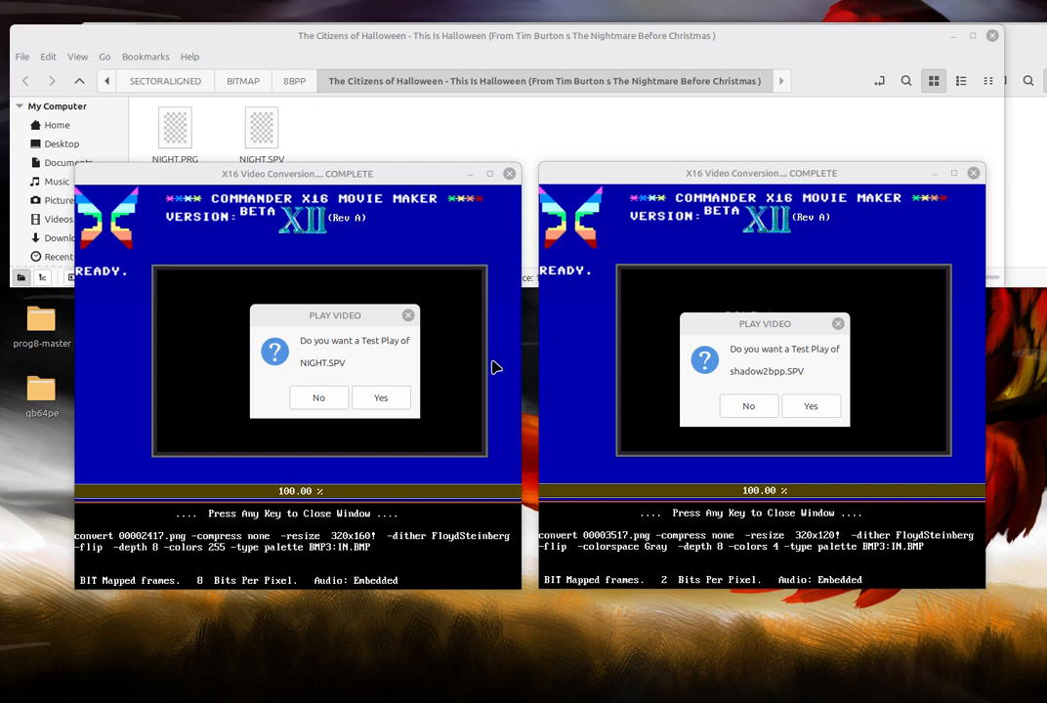
left_click(395, 407)
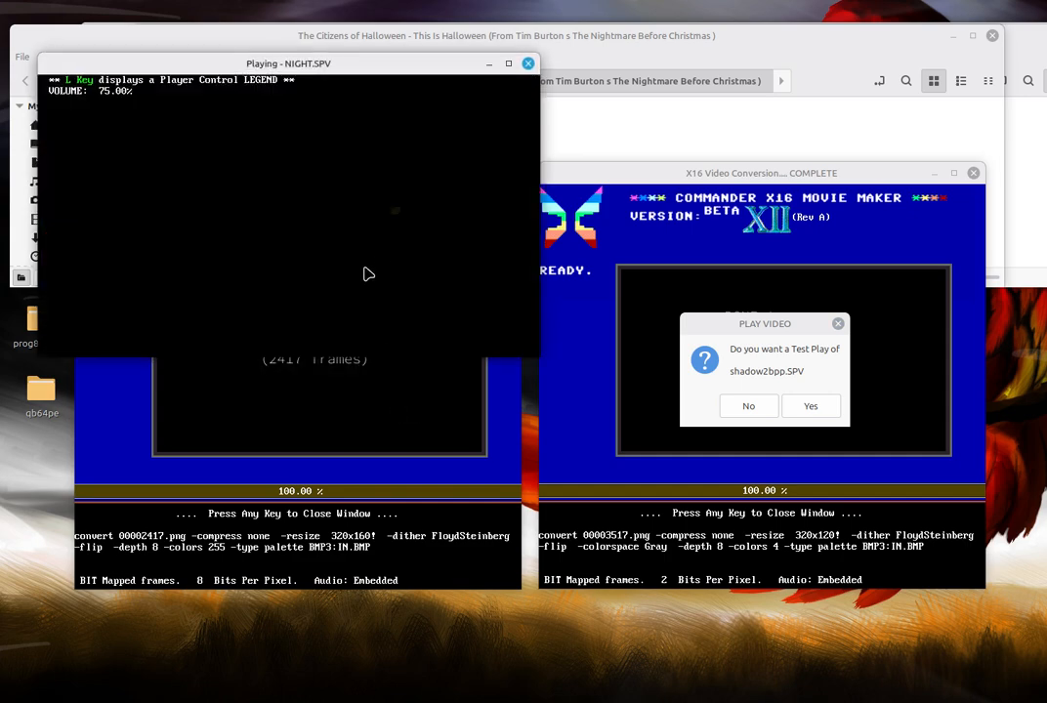
left_click_drag(351, 72, 458, 146)
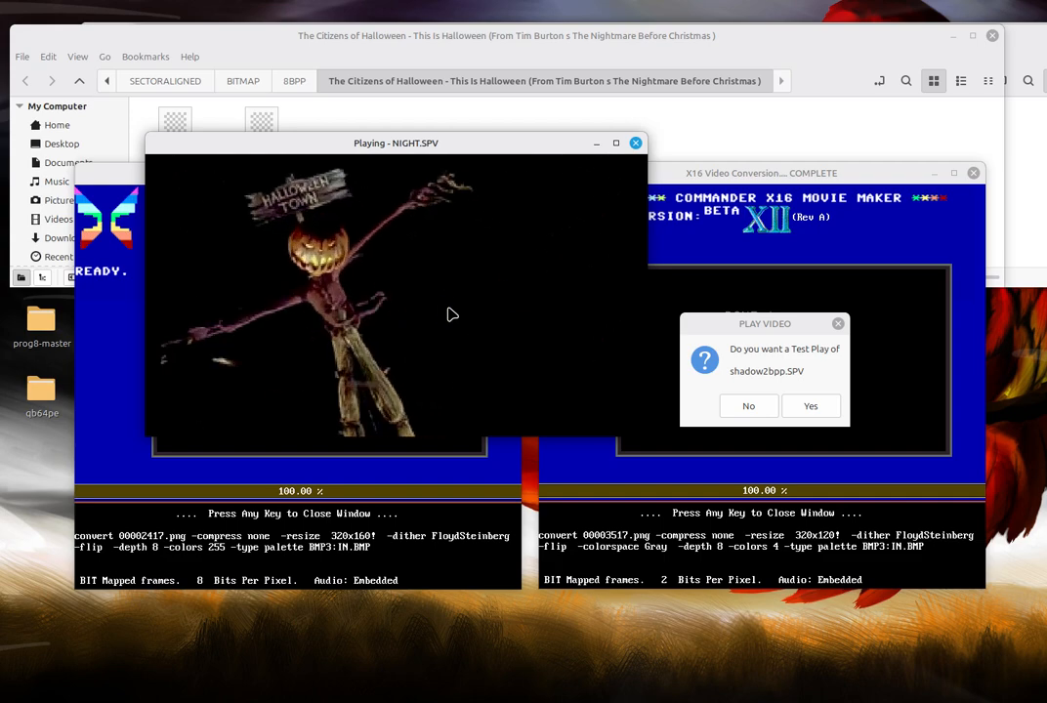
key("space")
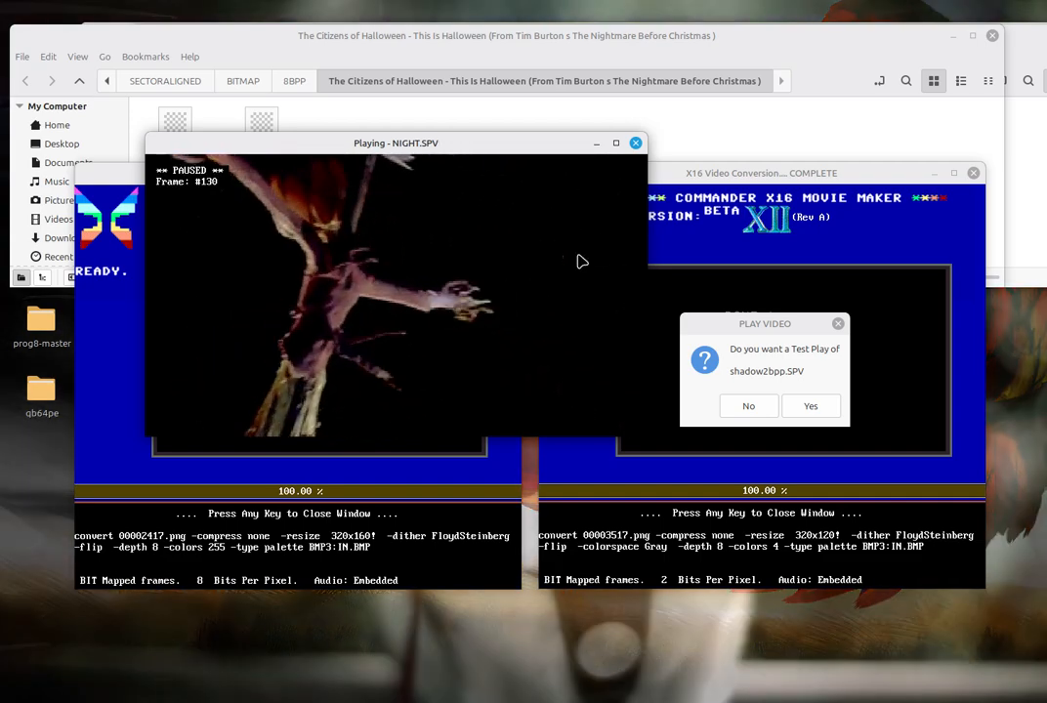
left_click(635, 143)
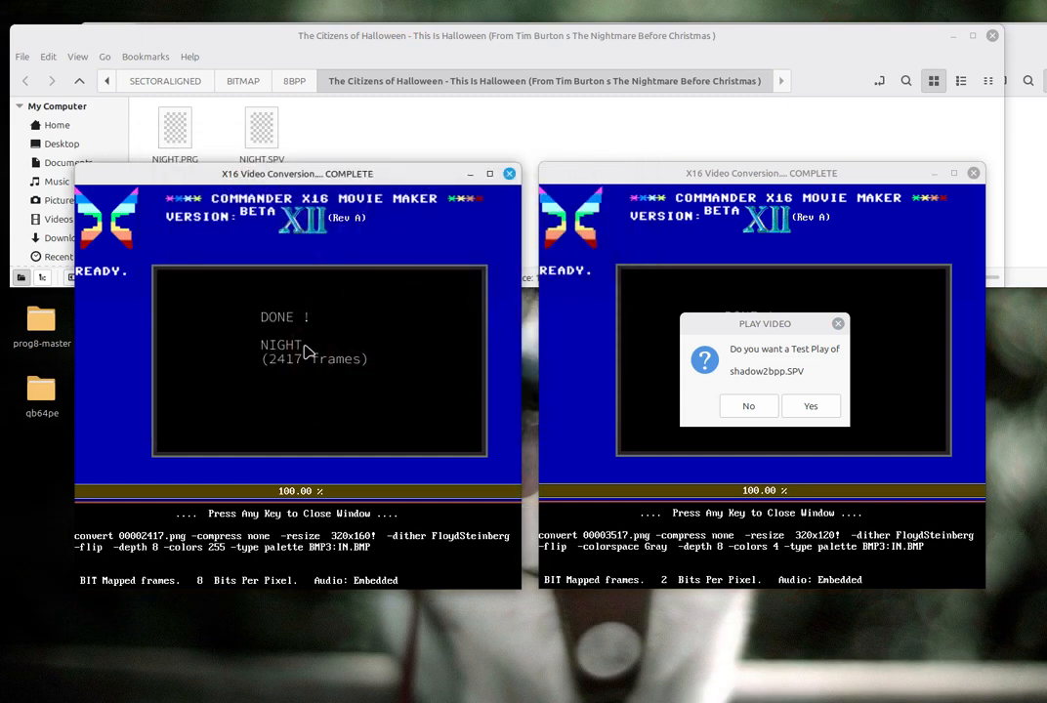
key("space")
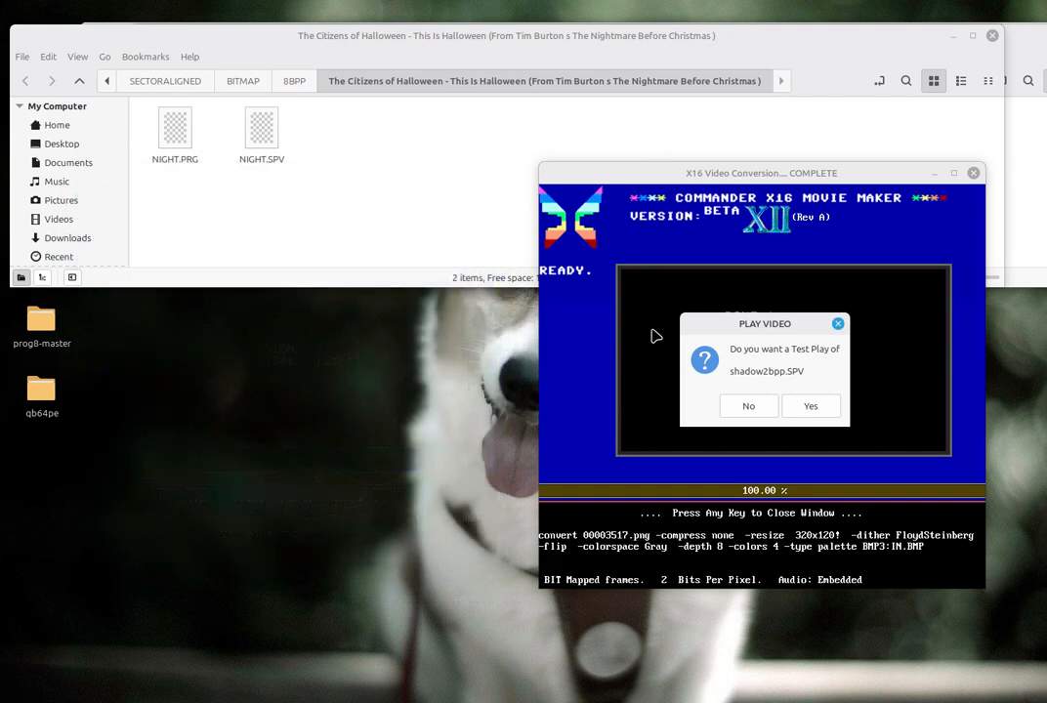
Test play shadow2bpp.SPV, pause it, and close both the player and the shadow2bpp conversion window
left_click(807, 406)
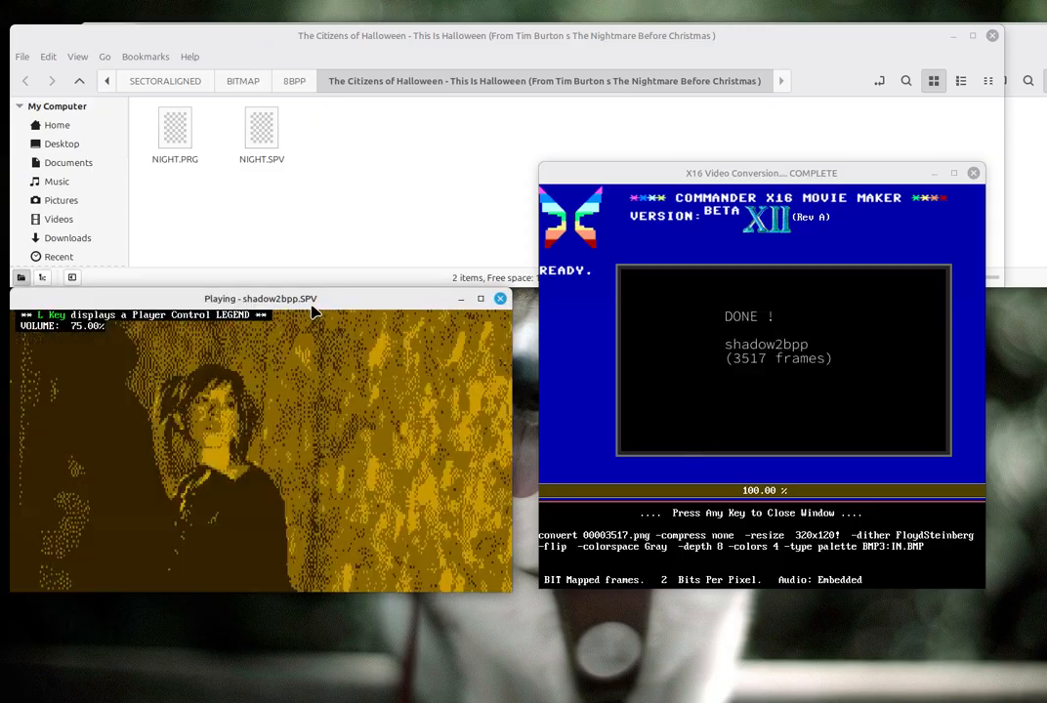
left_click_drag(315, 311, 453, 209)
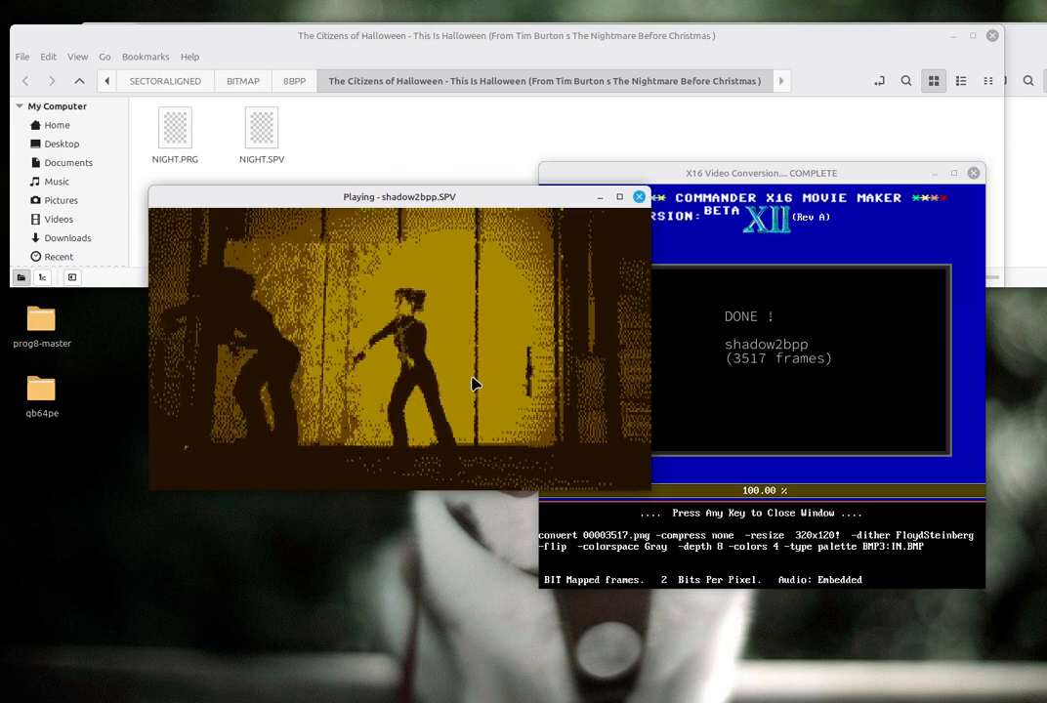
key("space")
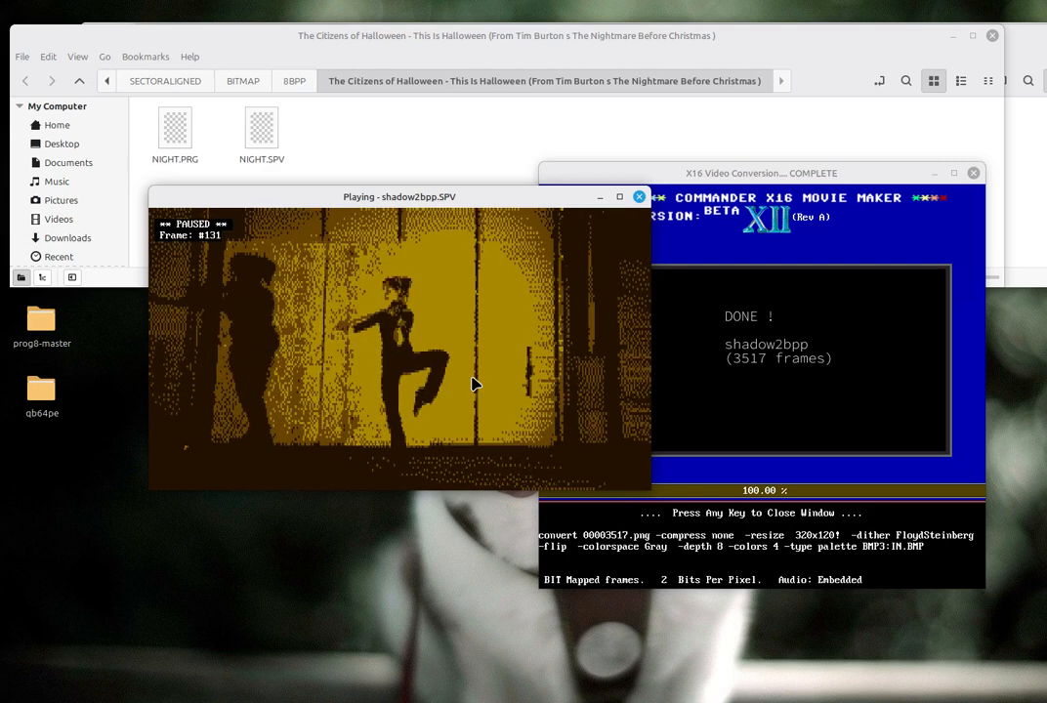
left_click(683, 284)
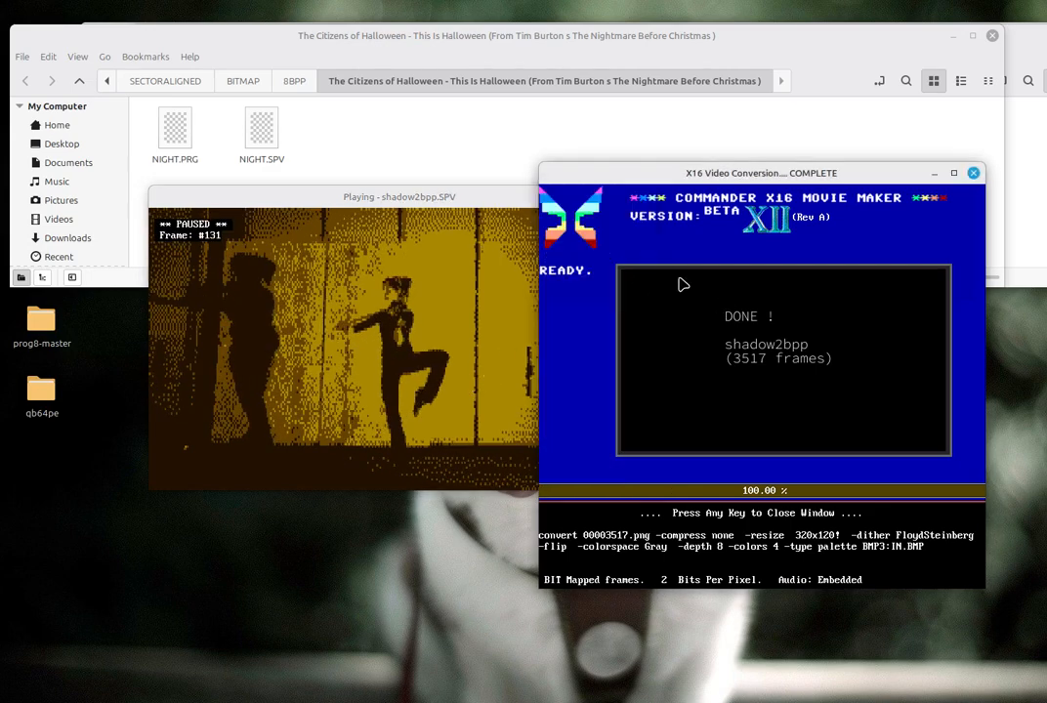
left_click(479, 200)
left_click(640, 198)
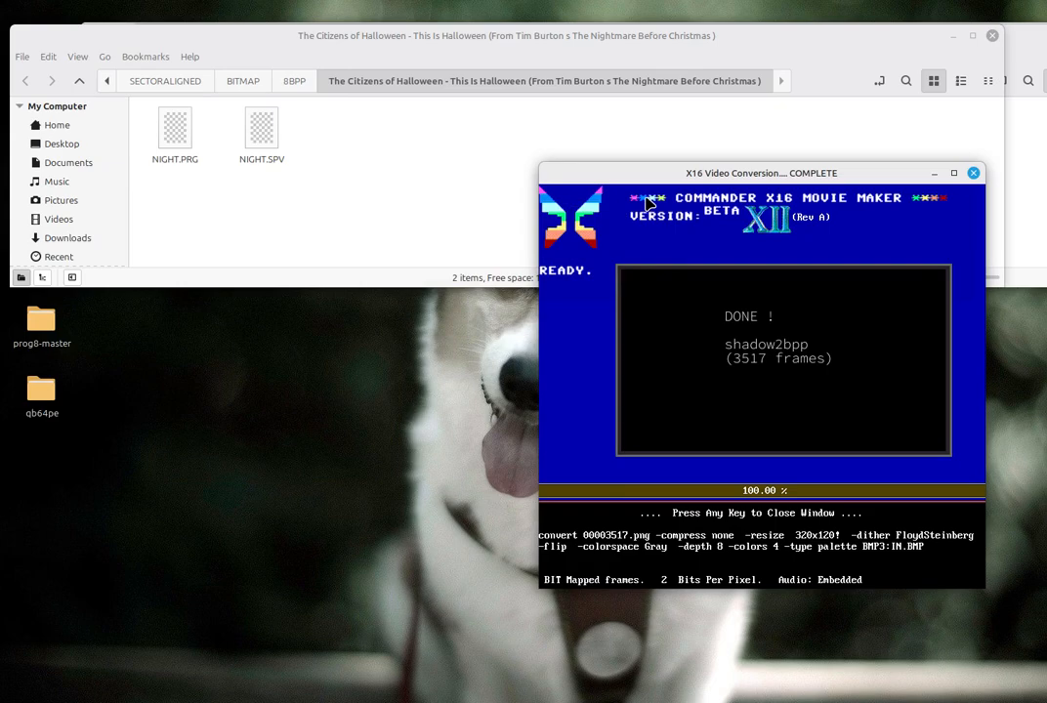
left_click_drag(643, 179, 469, 156)
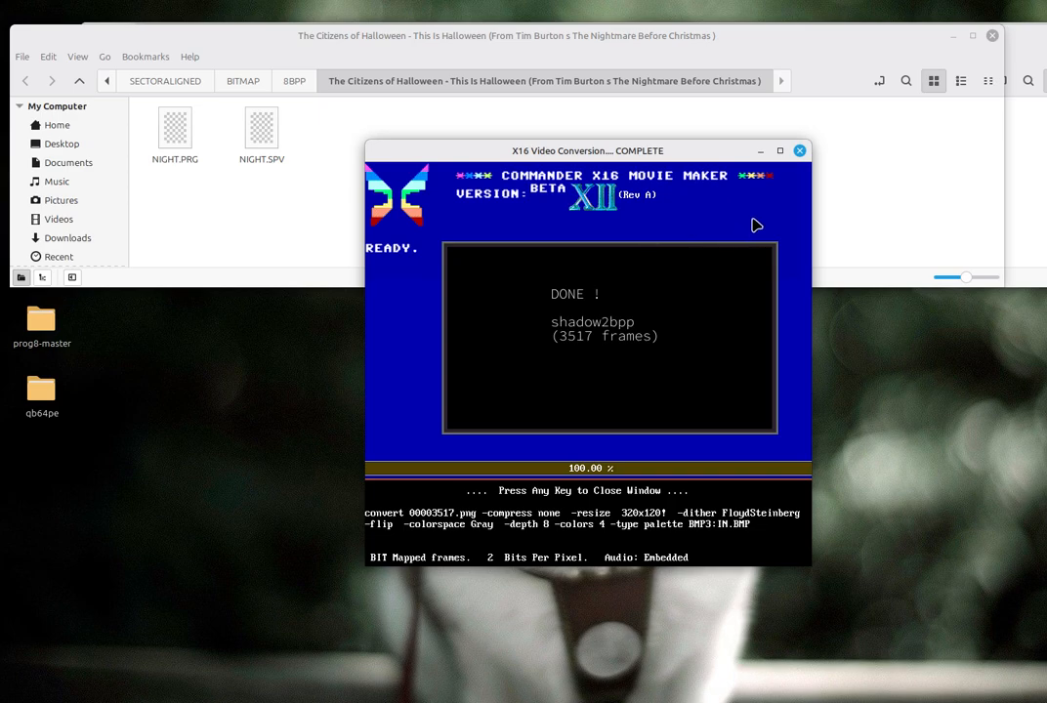
left_click(799, 152)
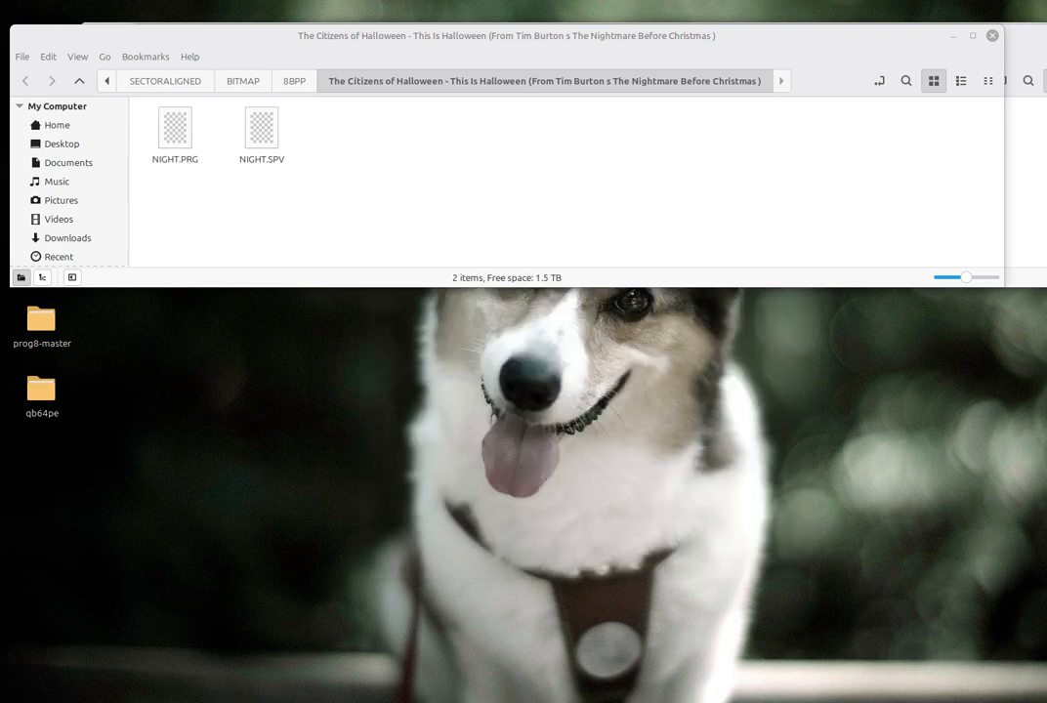